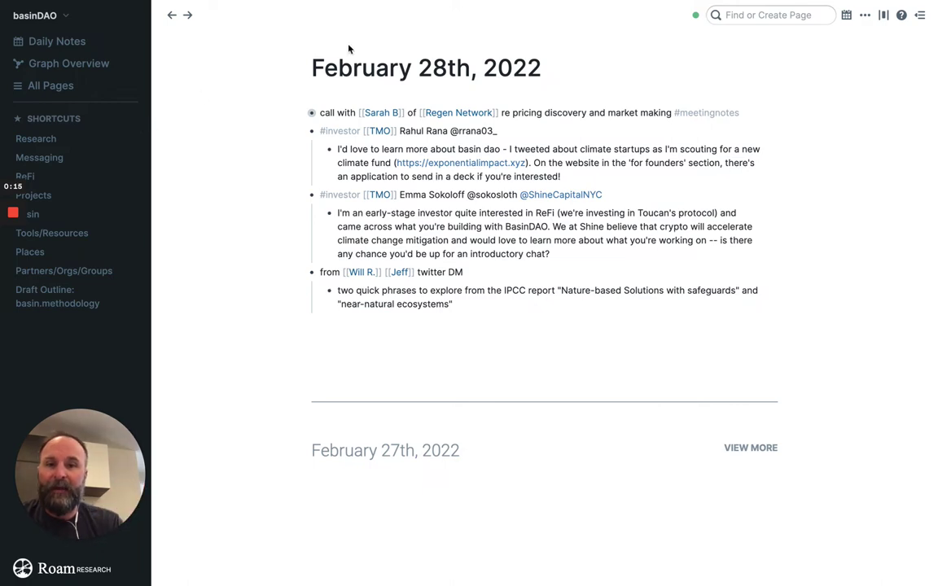
# Step: Open the February 27th, 2022 daily note and add the bullets "rewilding", "land trusts" and "move the funds from gitcoin"
pyautogui.click(749, 448)
pyautogui.scroll(-5, 451, 327)
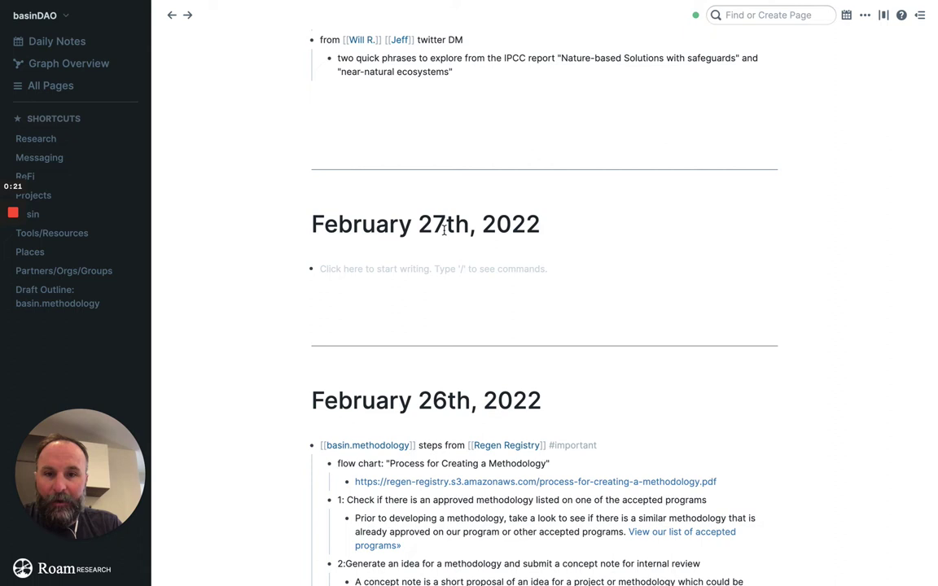
pyautogui.click(362, 267)
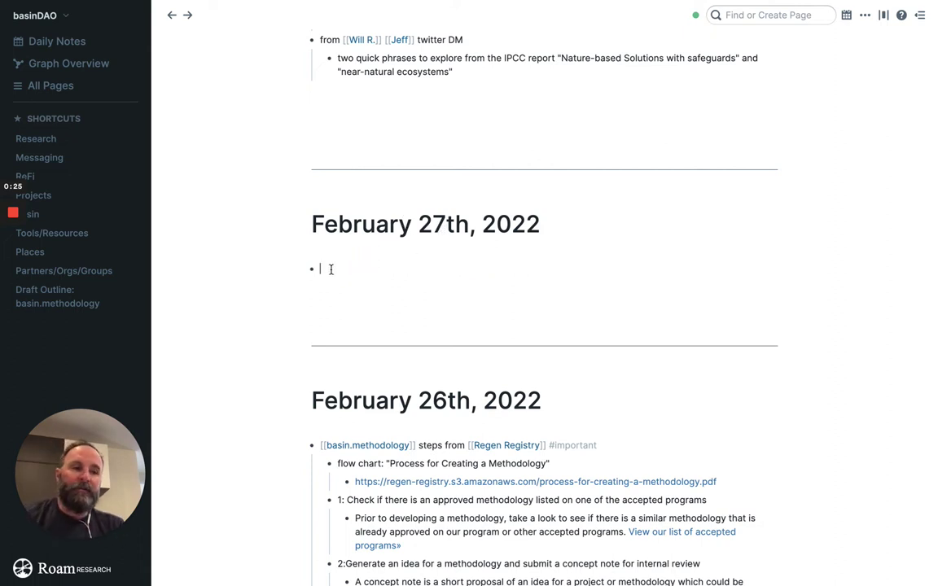
pyautogui.write('re')
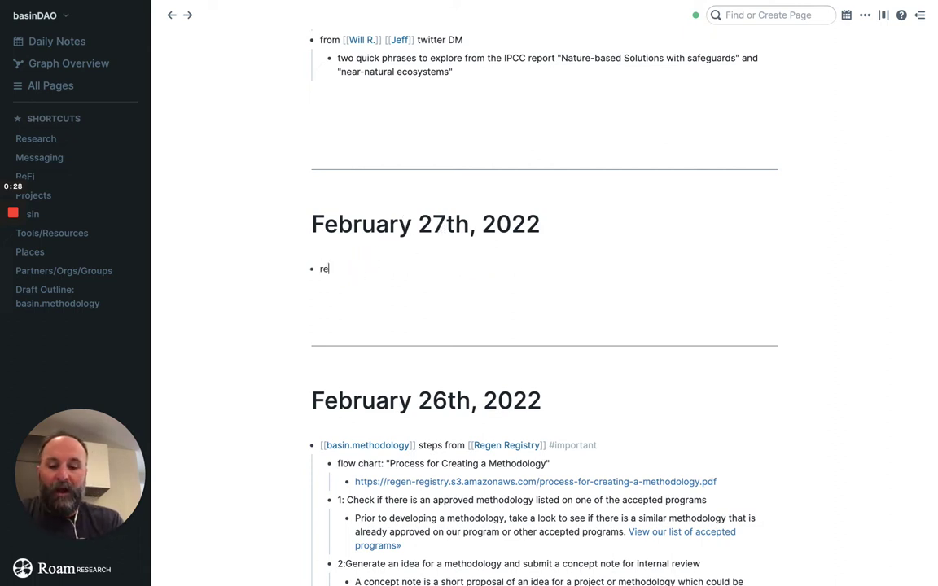
pyautogui.write('wilding')
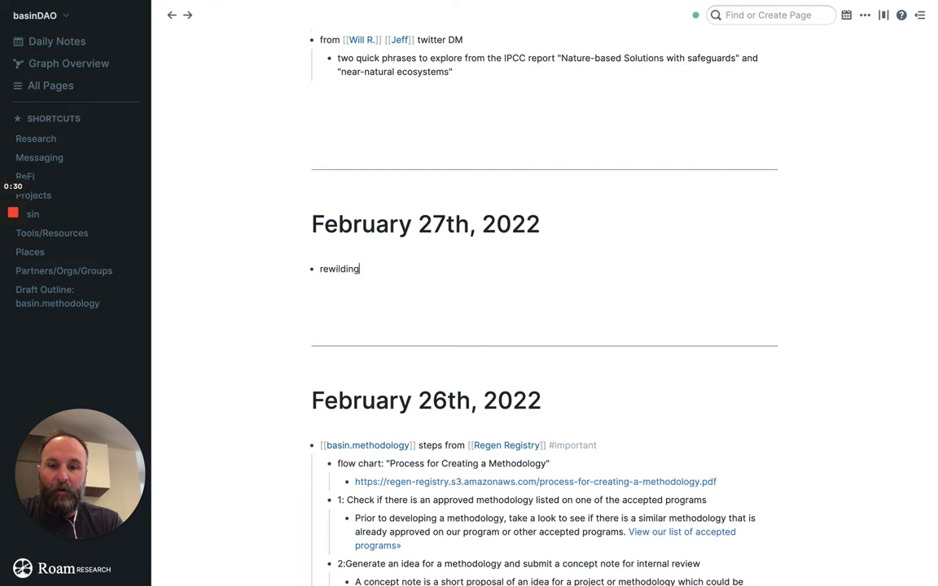
pyautogui.press('Return')
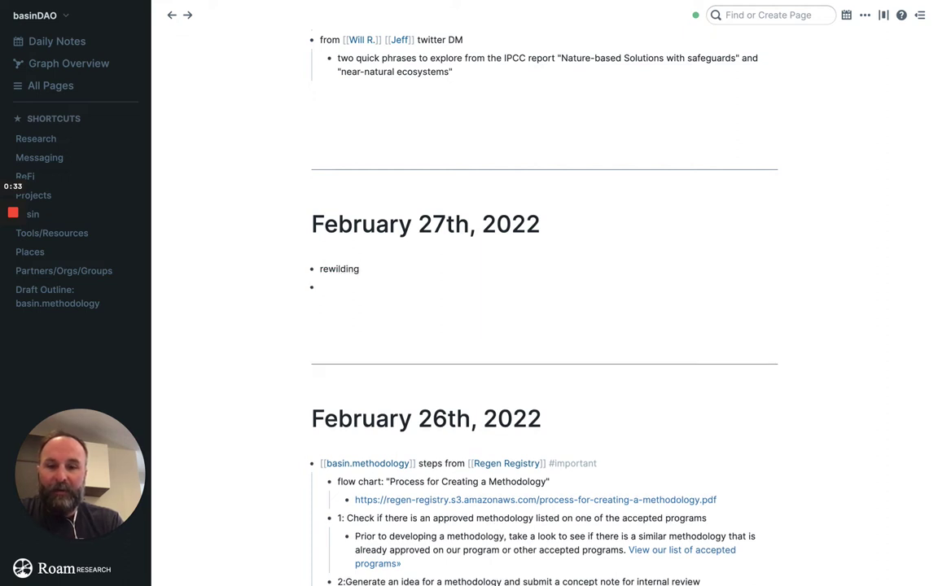
pyautogui.write('land trusts')
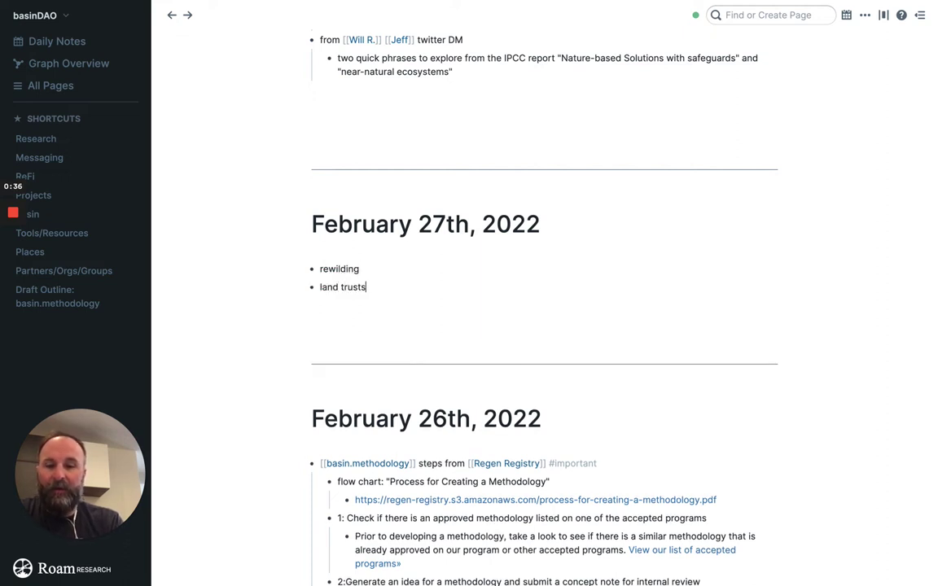
pyautogui.press('Return')
pyautogui.write('mov')
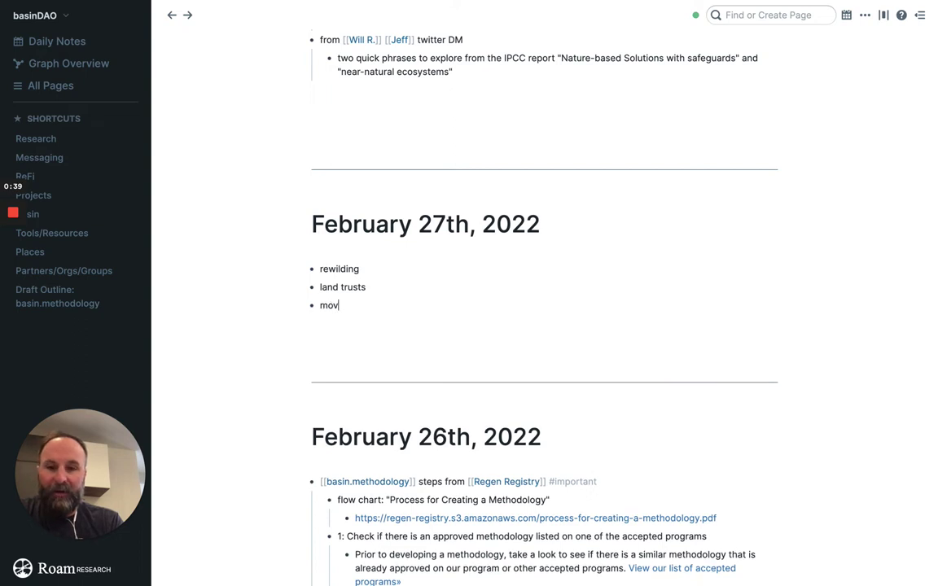
pyautogui.write('e the funds')
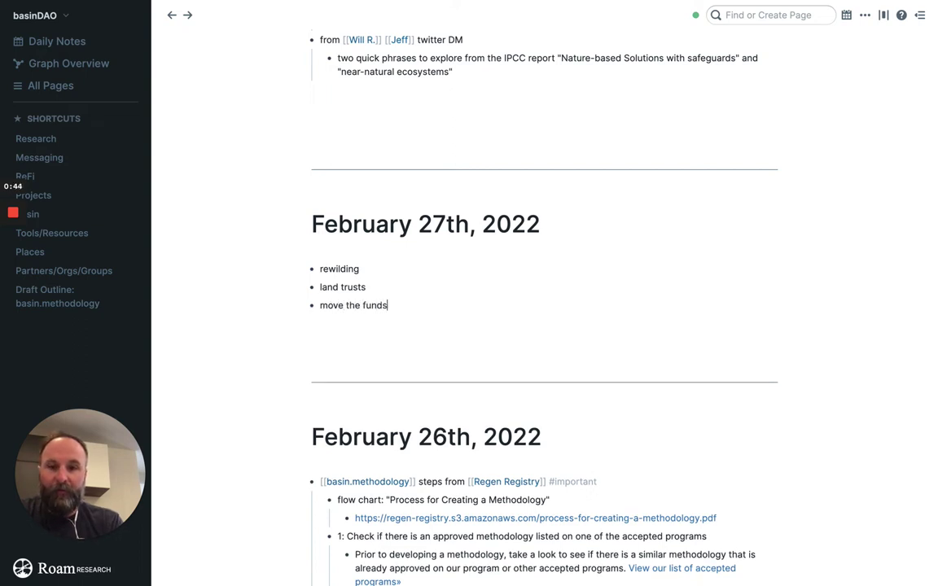
pyautogui.write(' from gitcoin')
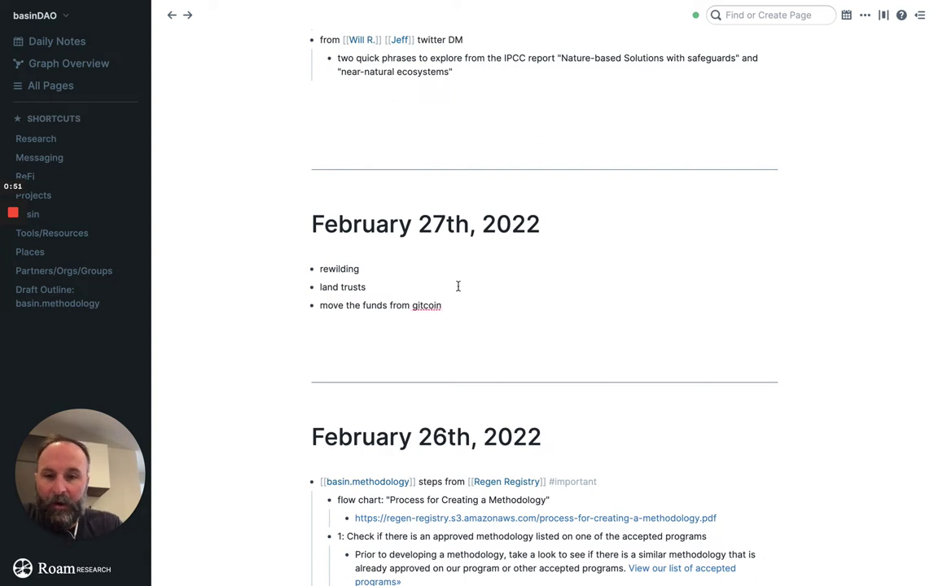
# Step: Nest a TODO item with a page link to TMO under "move the funds from gitcoin"
pyautogui.press('Return')
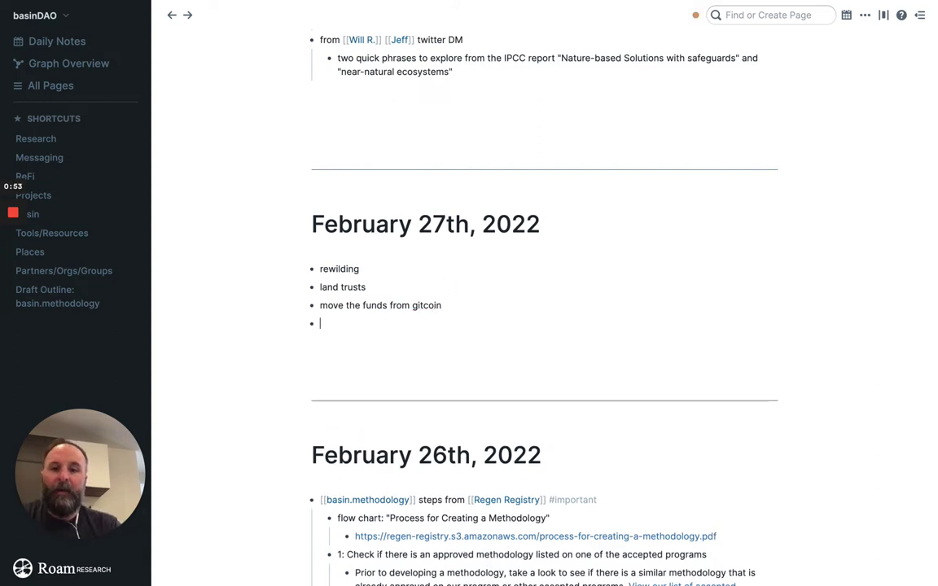
pyautogui.write('/to')
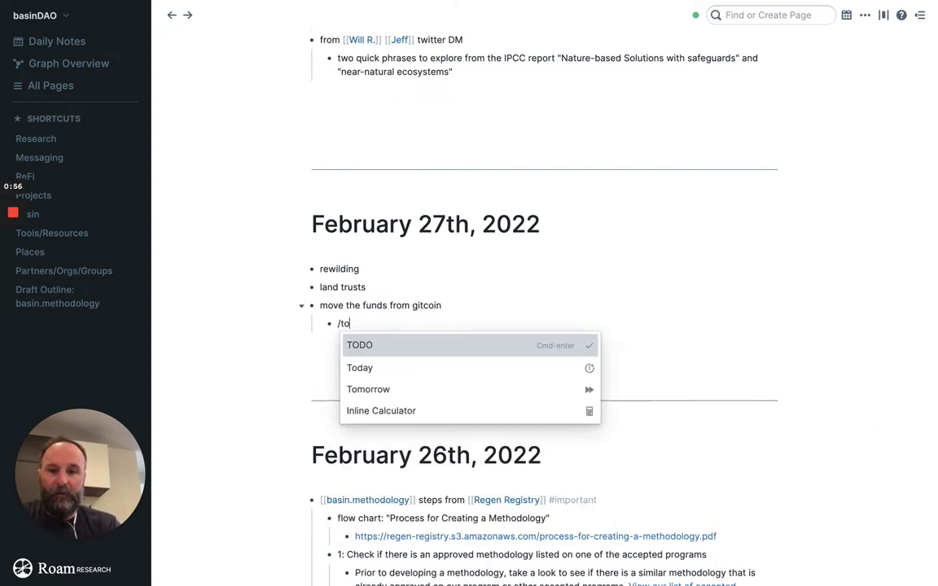
pyautogui.press('Return')
pyautogui.write('[[TODO]]}} [[')
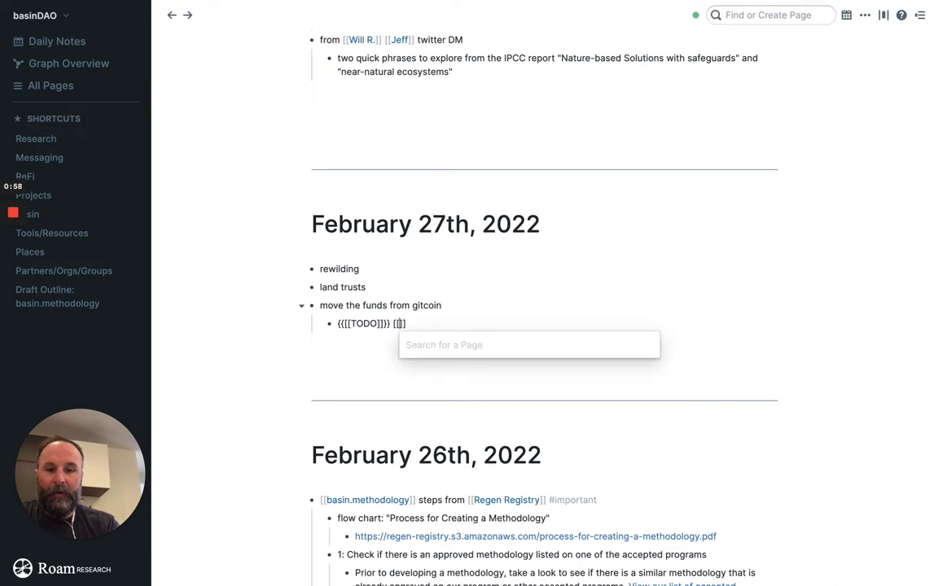
pyautogui.write('TMO')
pyautogui.press('Return')
pyautogui.press('Return')
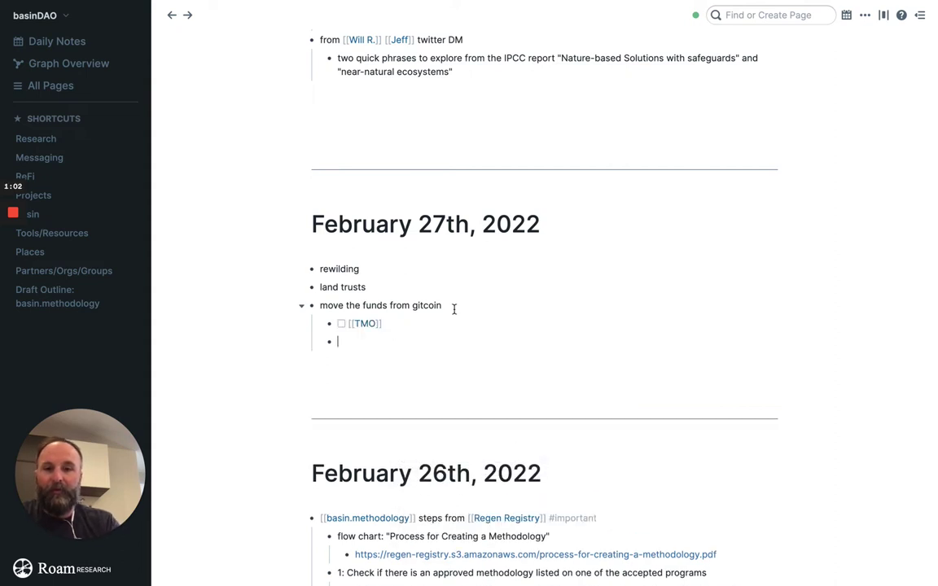
# Step: Add a nested bullet under "rewilding" with a date link to February 28th, 2022
pyautogui.click(364, 269)
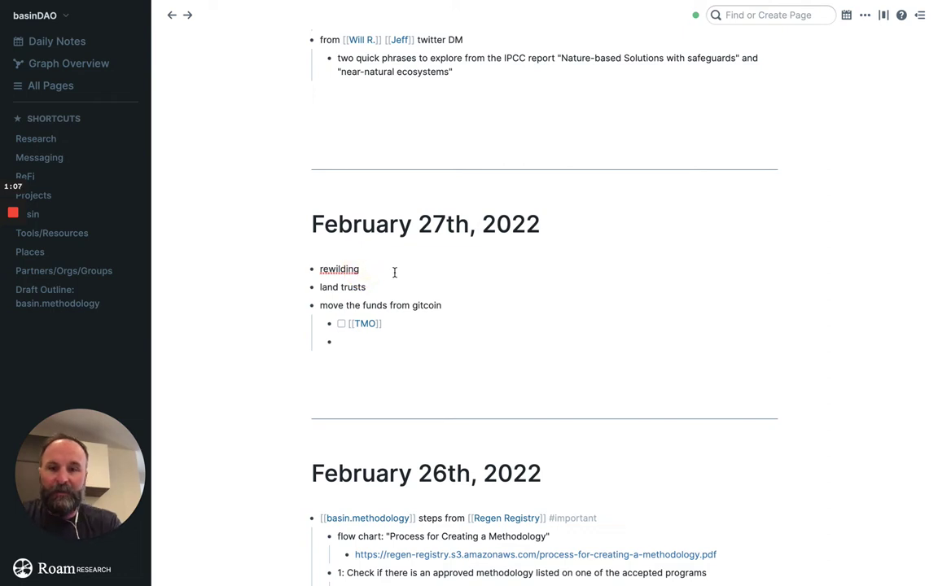
pyautogui.press('Return')
pyautogui.press('Tab')
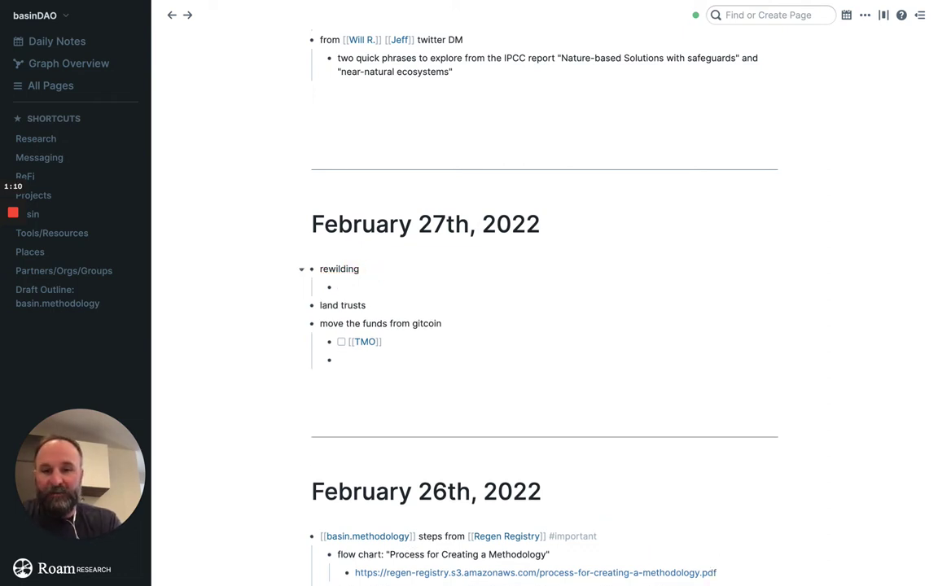
pyautogui.write('/date')
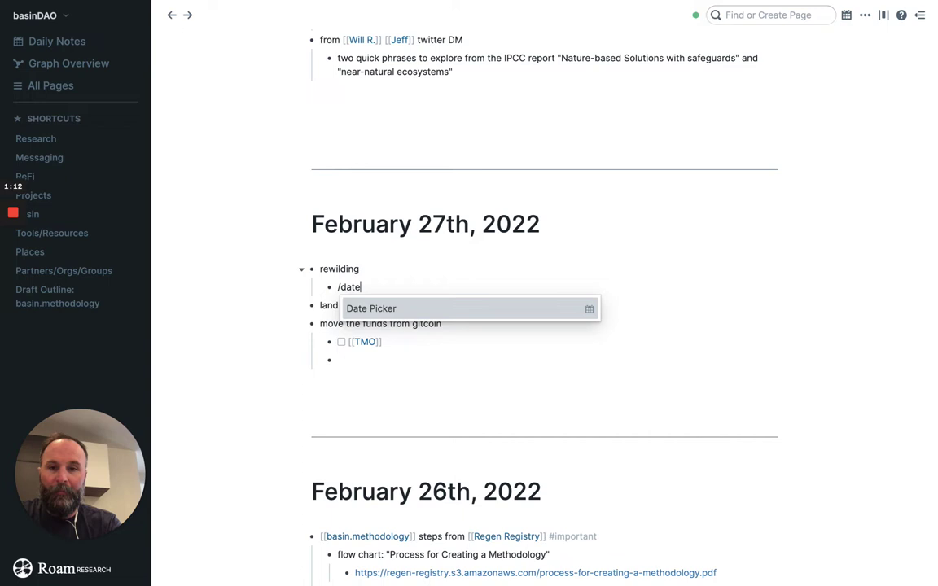
pyautogui.press('Return')
pyautogui.click(407, 354)
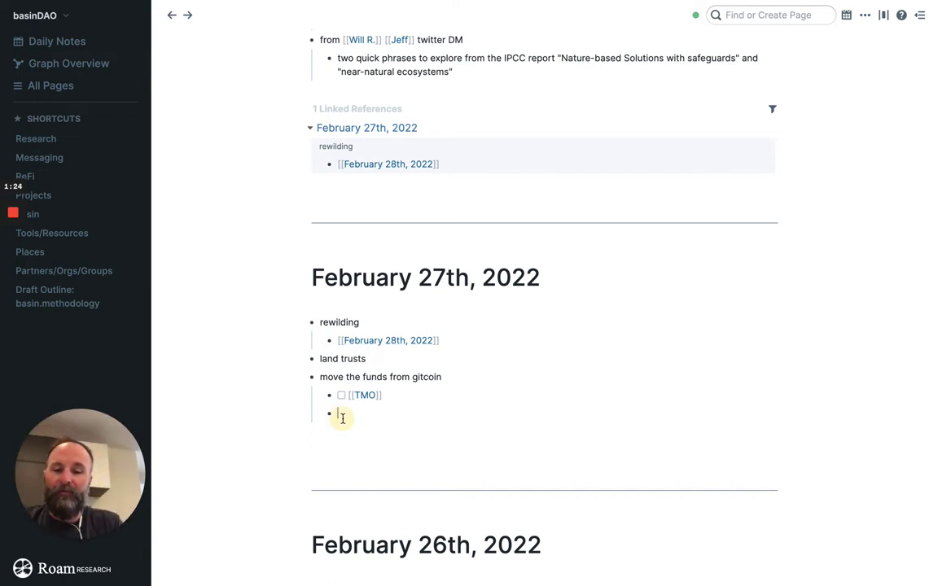
# Step: Add a top-level bullet "main thought" at the end of the February 27th note, with "2nd point" nested beneath it
pyautogui.hotkey('shift', 'Tab')
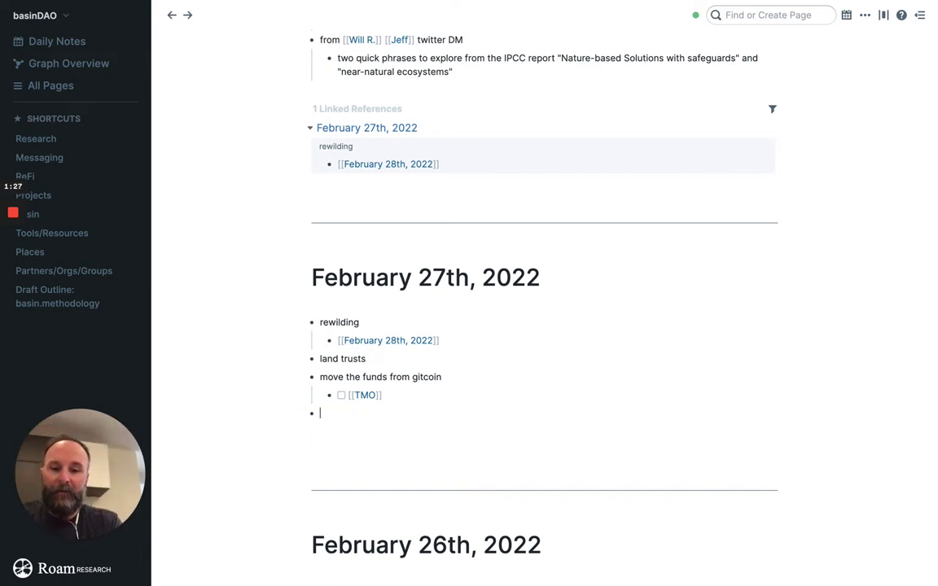
pyautogui.write('main thoug')
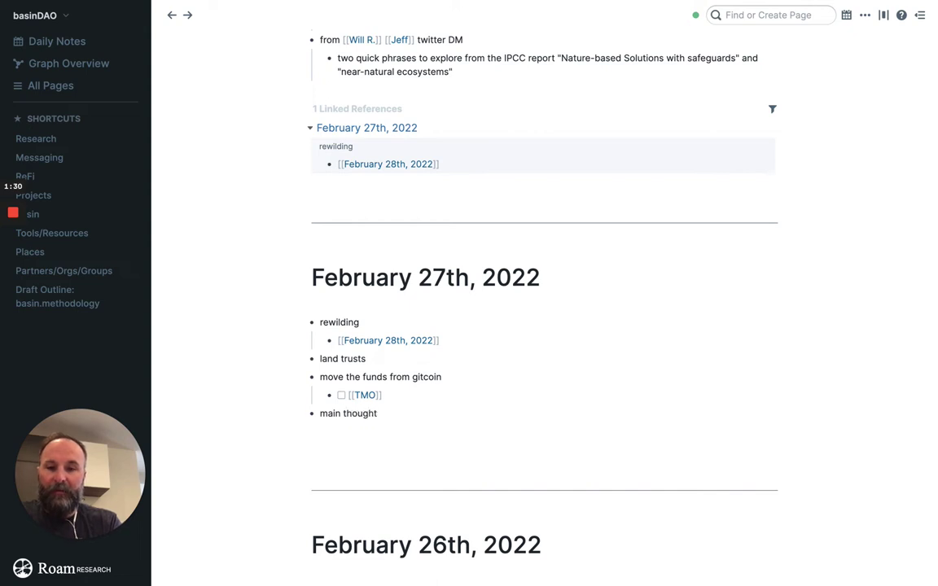
pyautogui.write('ht')
pyautogui.press('Return')
pyautogui.press('Tab')
pyautogui.write('2nd')
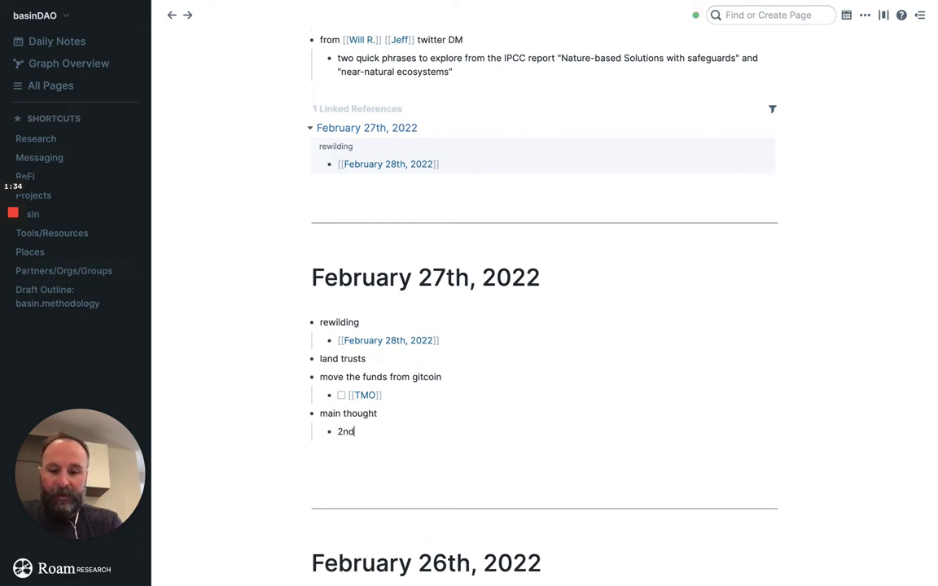
pyautogui.write(' point')
# Step: Add "3rd point" below "2nd point" with a nested "sub point", and open the "main thought" block in its own view
pyautogui.press('Return')
pyautogui.write('3rd point')
pyautogui.press('Return')
pyautogui.press('Tab')
pyautogui.write('sub poi')
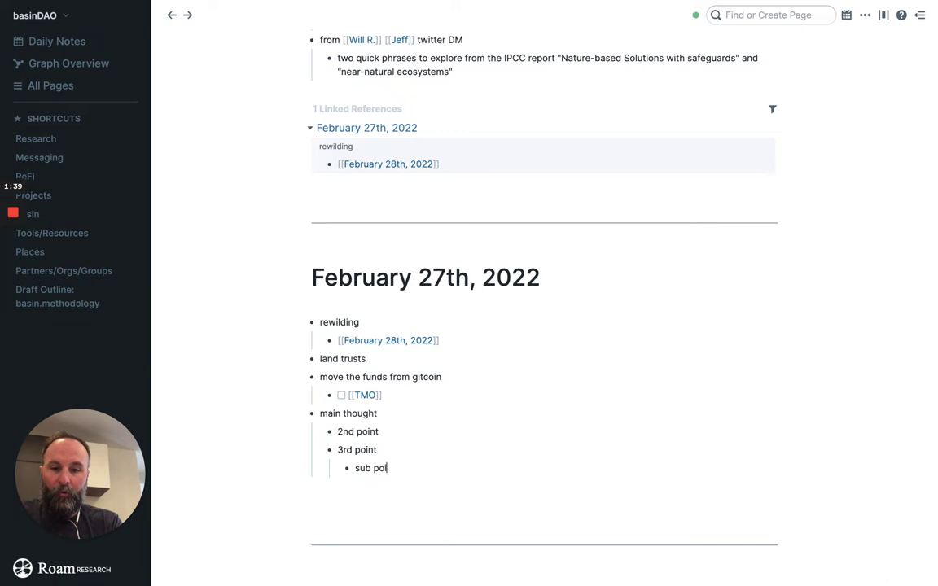
pyautogui.write('nt')
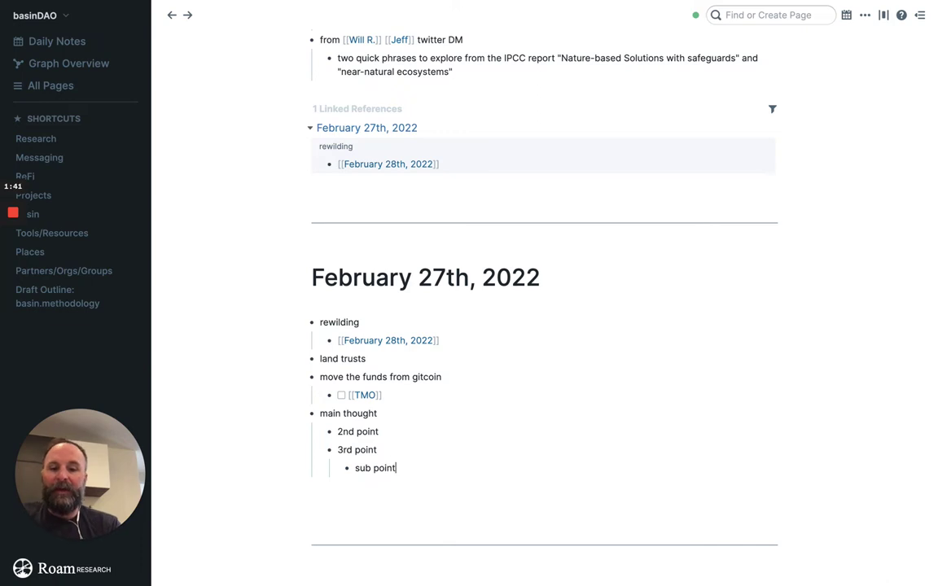
pyautogui.click(312, 414)
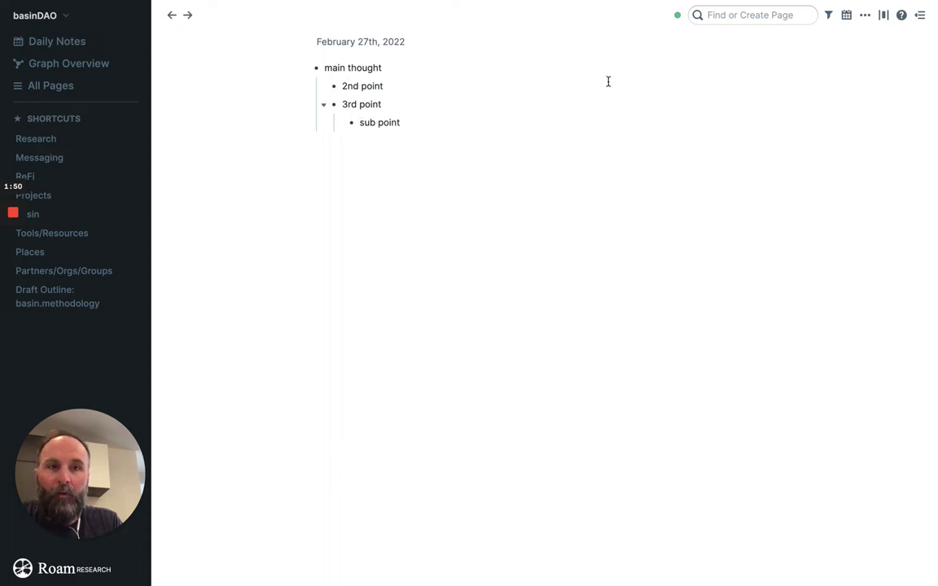
# Step: Search the graph for "rewilding" and open the existing Rewilding page
pyautogui.click(734, 17)
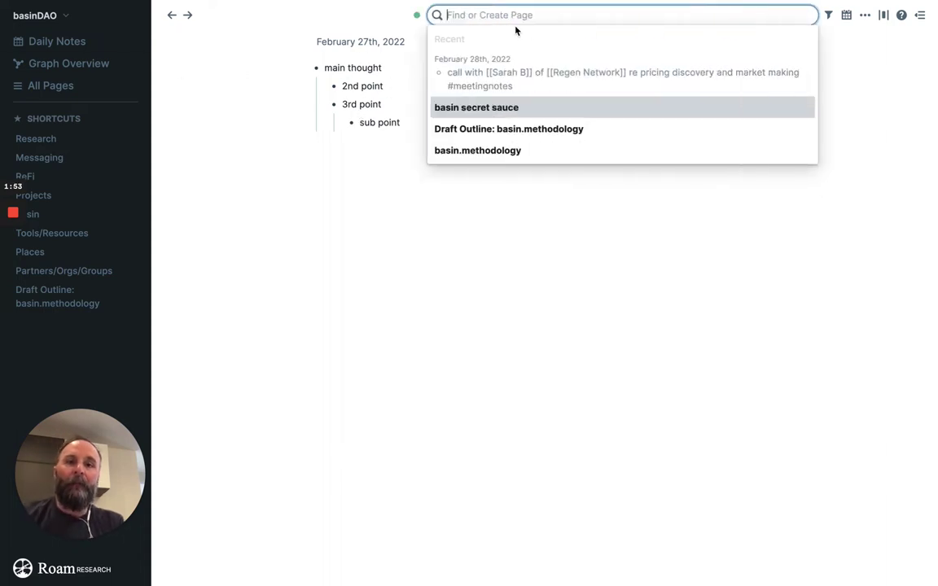
pyautogui.write('re')
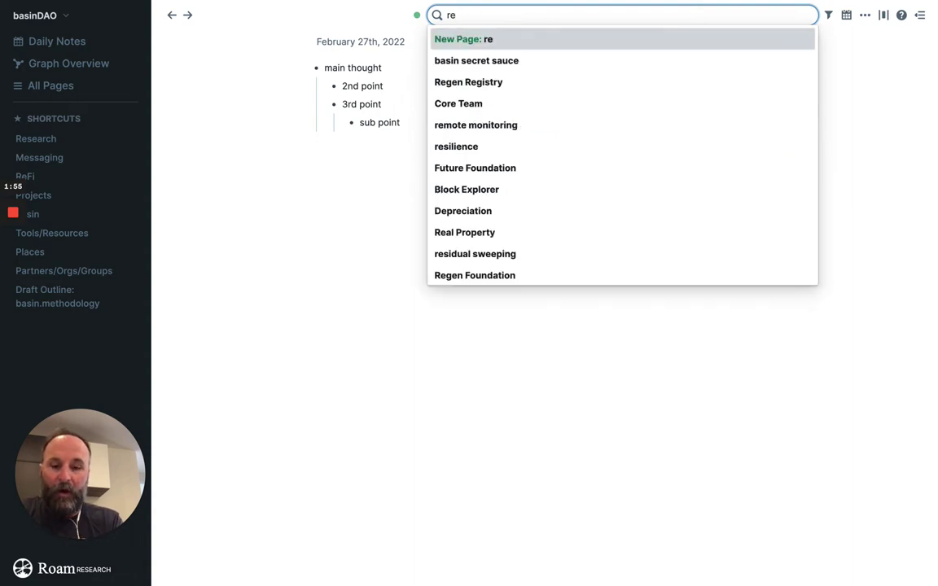
pyautogui.write('wilding')
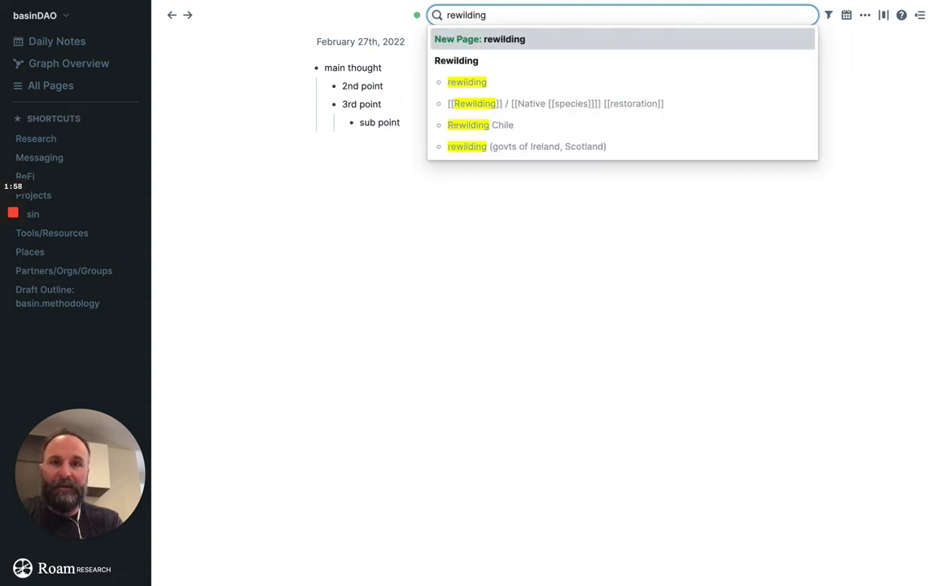
pyautogui.click(489, 105)
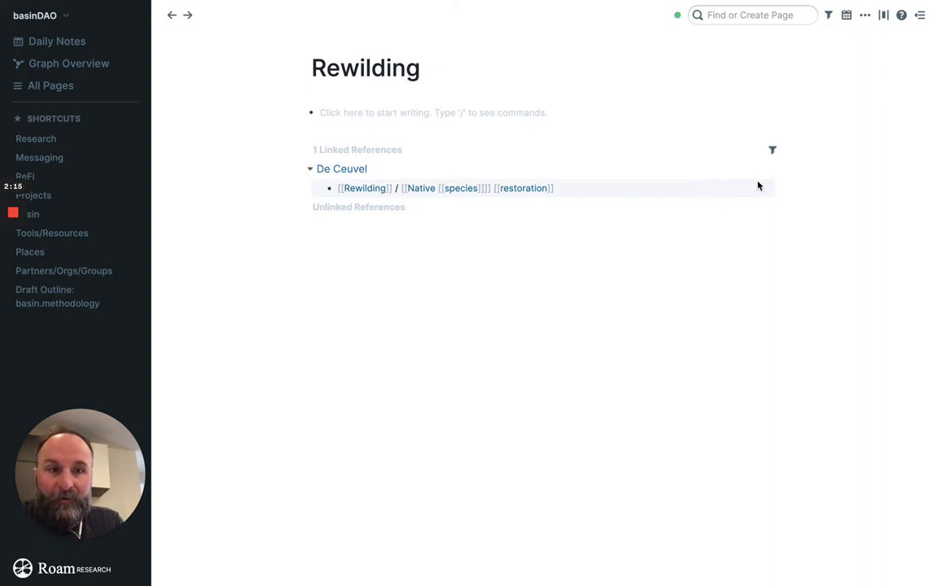
# Step: Expand the unlinked references of the Rewilding page and link every listed mention to the page
pyautogui.click(309, 208)
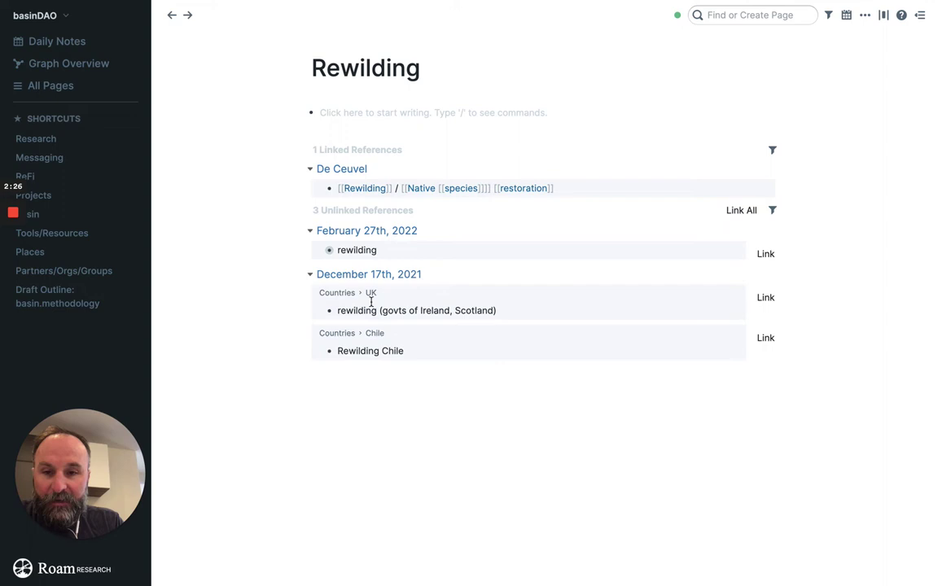
pyautogui.click(762, 340)
pyautogui.click(764, 312)
pyautogui.click(763, 312)
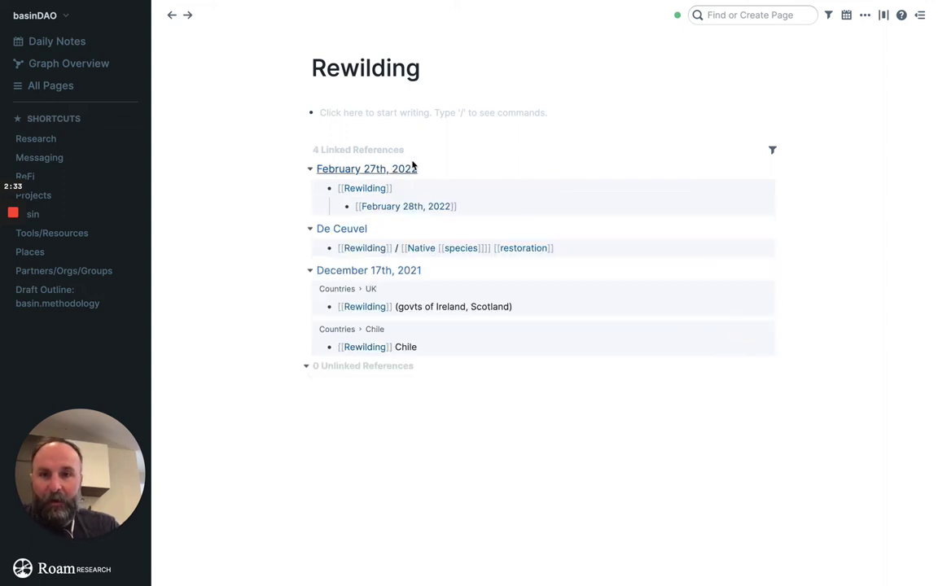
# Step: Return to the daily notes and expand the notes of the Regen Network call under February 28th, 2022
pyautogui.click(65, 42)
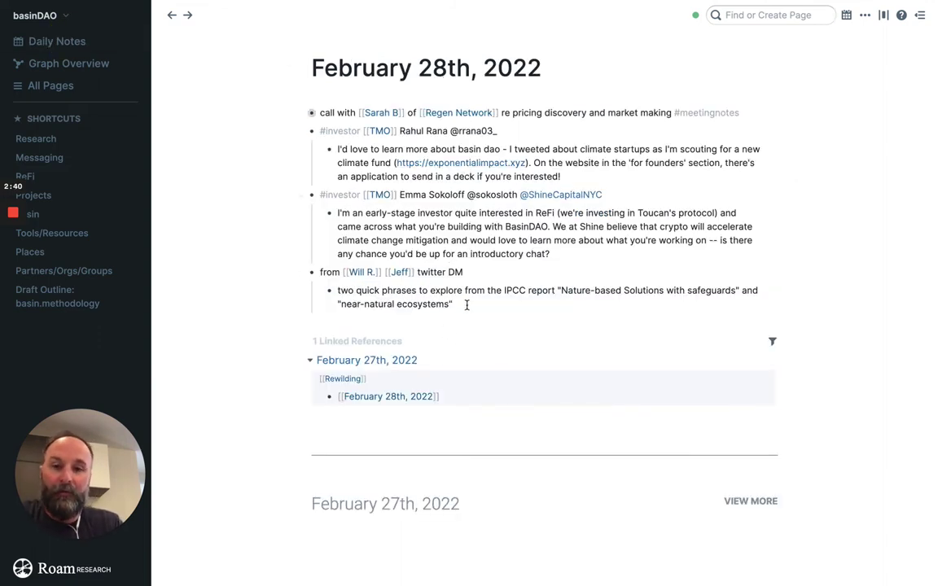
pyautogui.click(302, 113)
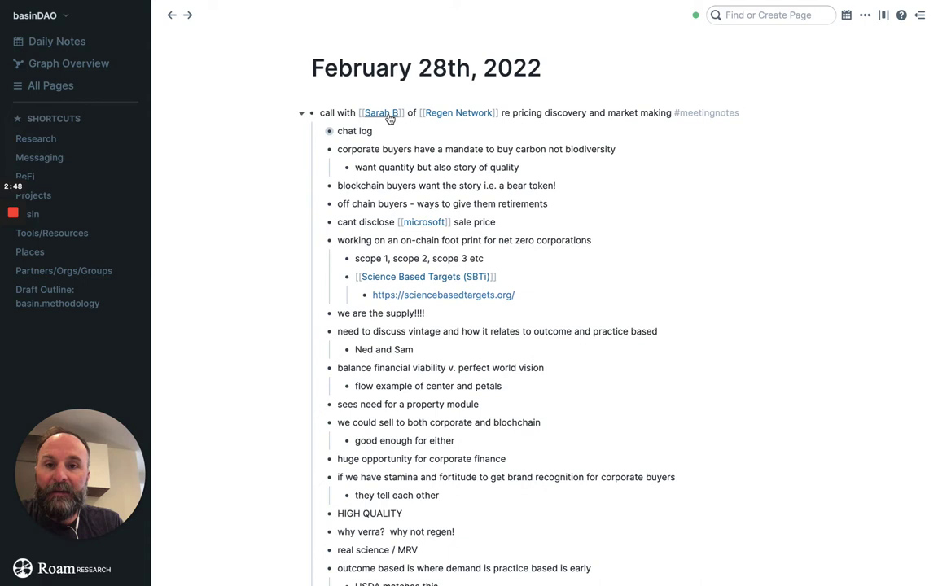
pyautogui.click(637, 114)
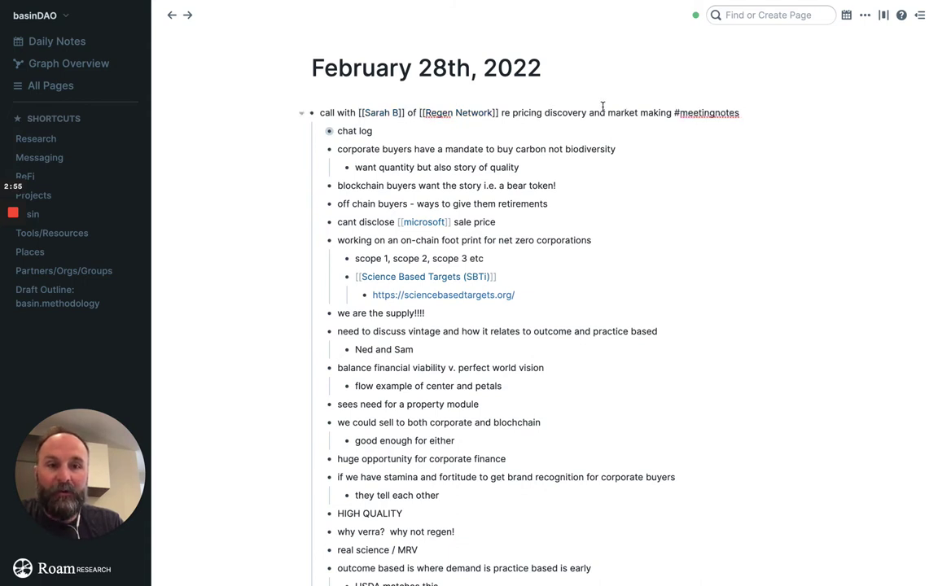
pyautogui.press('Escape')
# Step: Open the #meetingnotes tag page, look through its linked references, and go back to the February 28th daily note
pyautogui.click(705, 114)
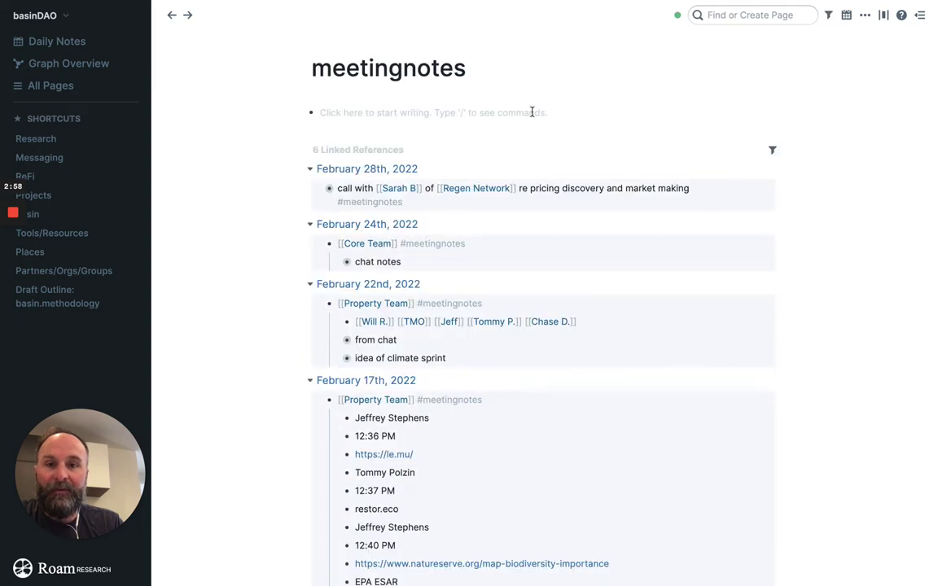
pyautogui.scroll(-5, 492, 312)
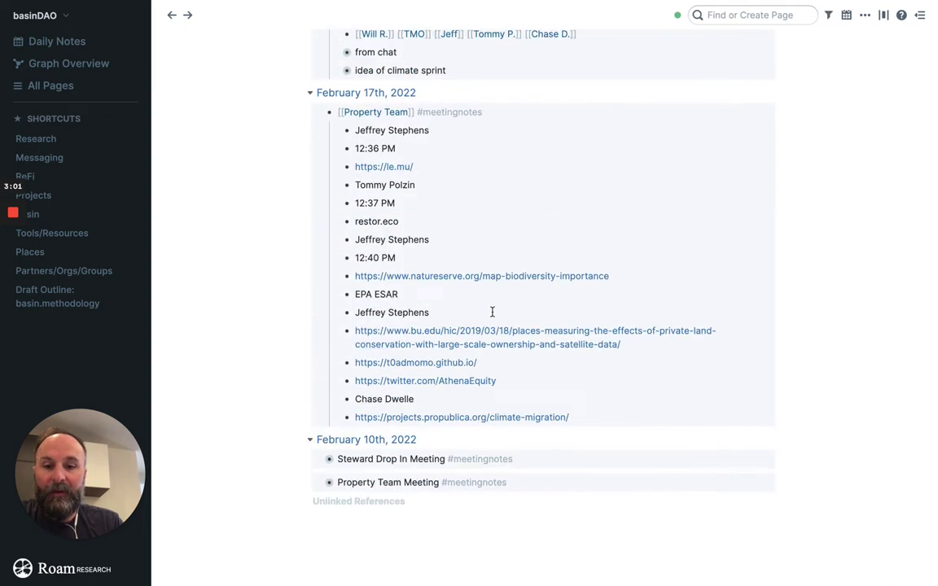
pyautogui.scroll(5, 491, 312)
pyautogui.click(173, 16)
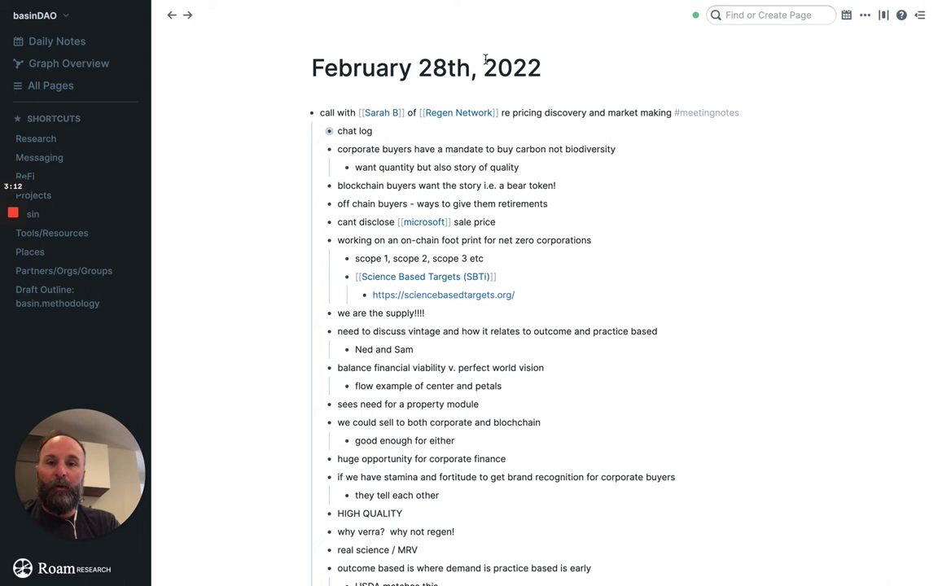
# Step: Open the #meetingnotes tag page and go through its Property Team link to the February 22nd, 2022 daily note
pyautogui.click(704, 114)
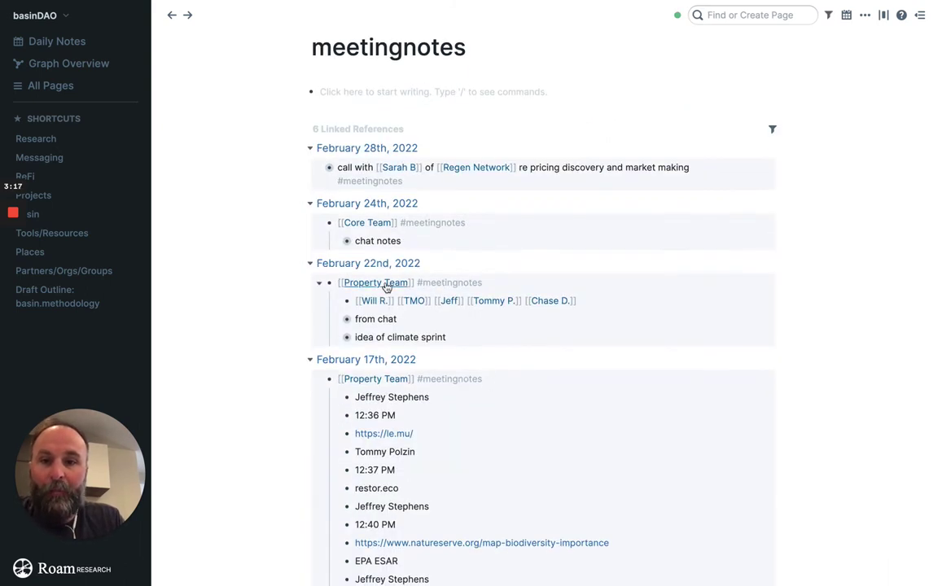
pyautogui.click(387, 285)
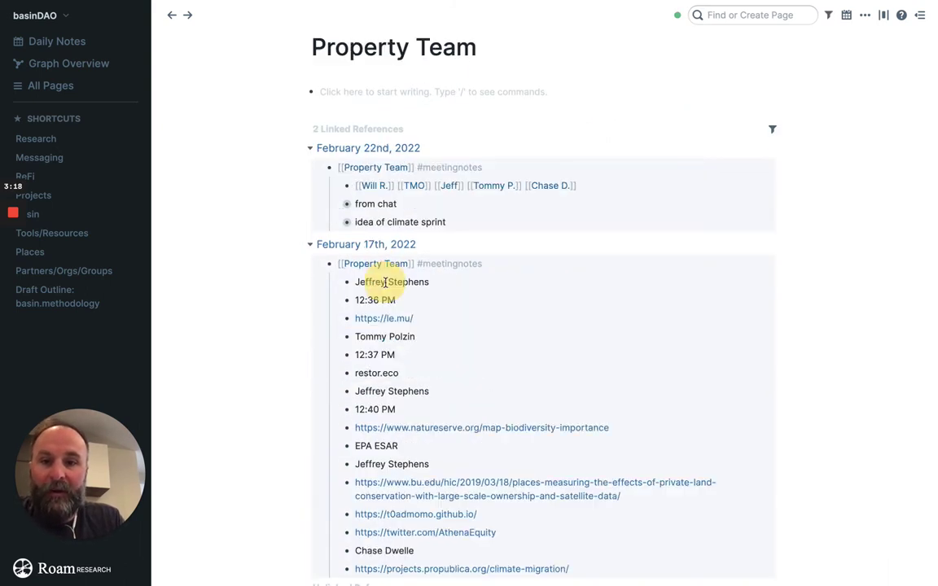
pyautogui.click(384, 149)
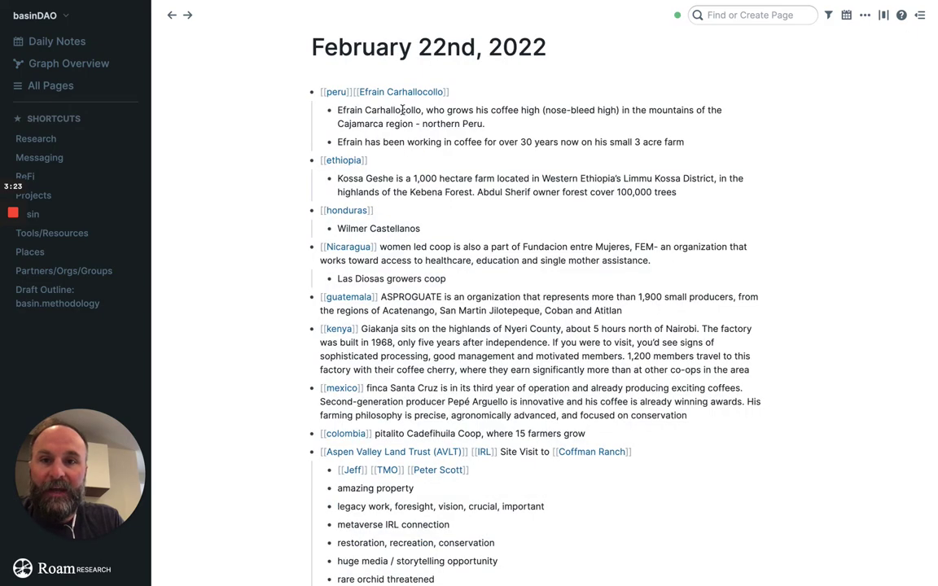
# Step: Focus on the Property Team #meetingnotes bullet of February 22nd, 2022 and expand its "from chat" notes for reading
pyautogui.scroll(-3, 446, 317)
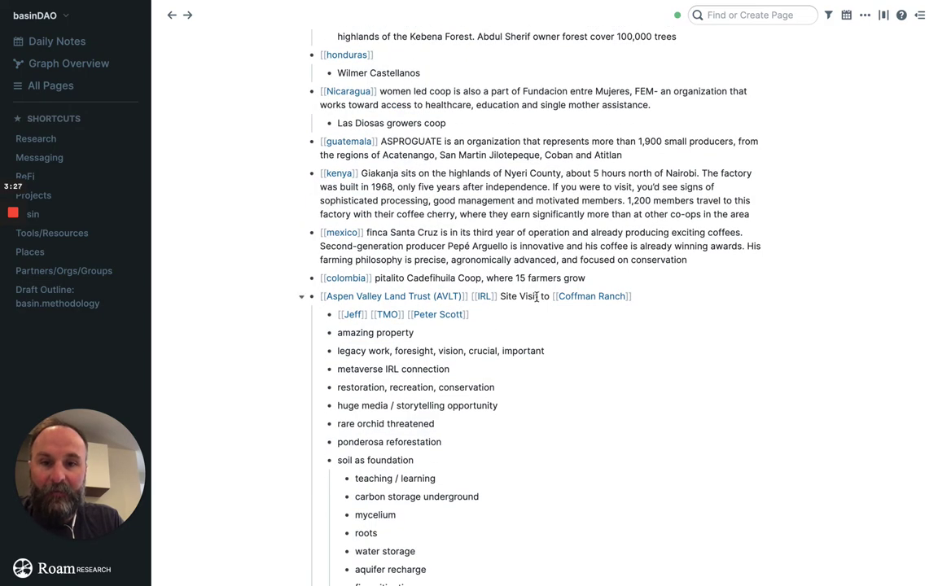
pyautogui.scroll(-4, 490, 309)
pyautogui.scroll(-3, 487, 226)
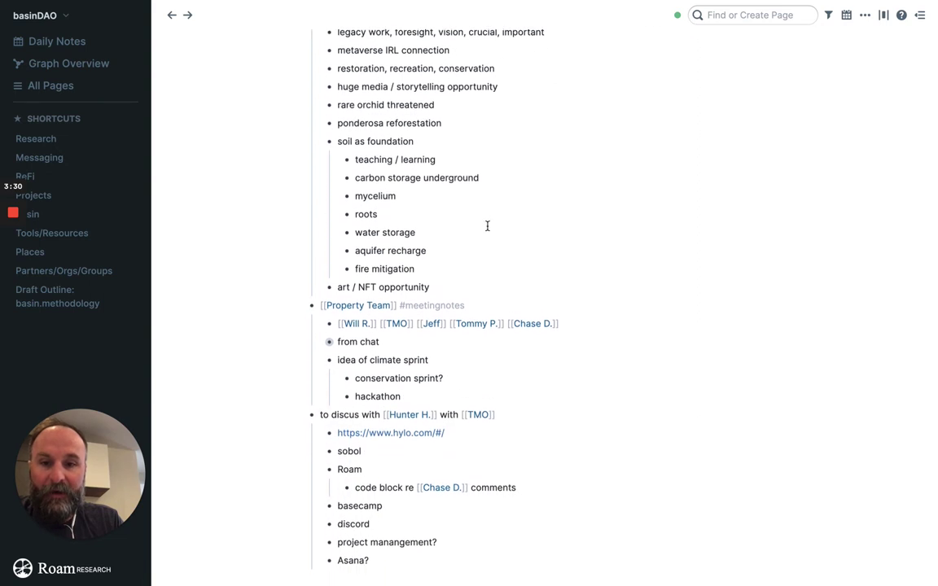
pyautogui.click(479, 282)
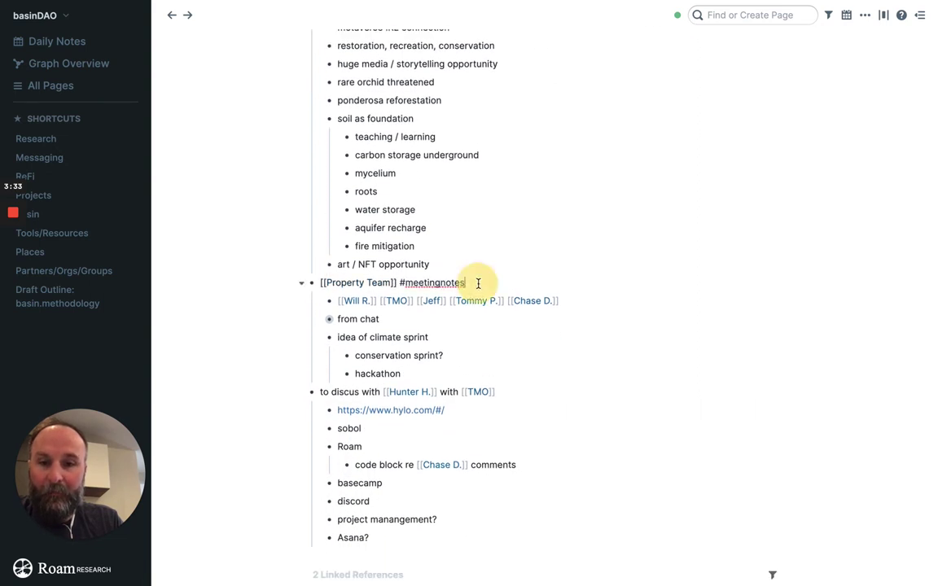
pyautogui.click(311, 285)
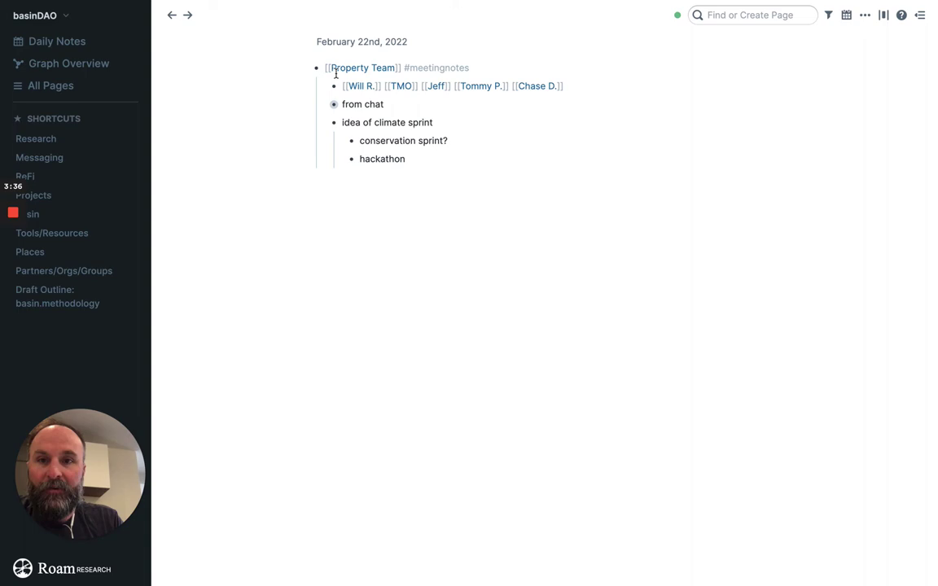
pyautogui.click(324, 104)
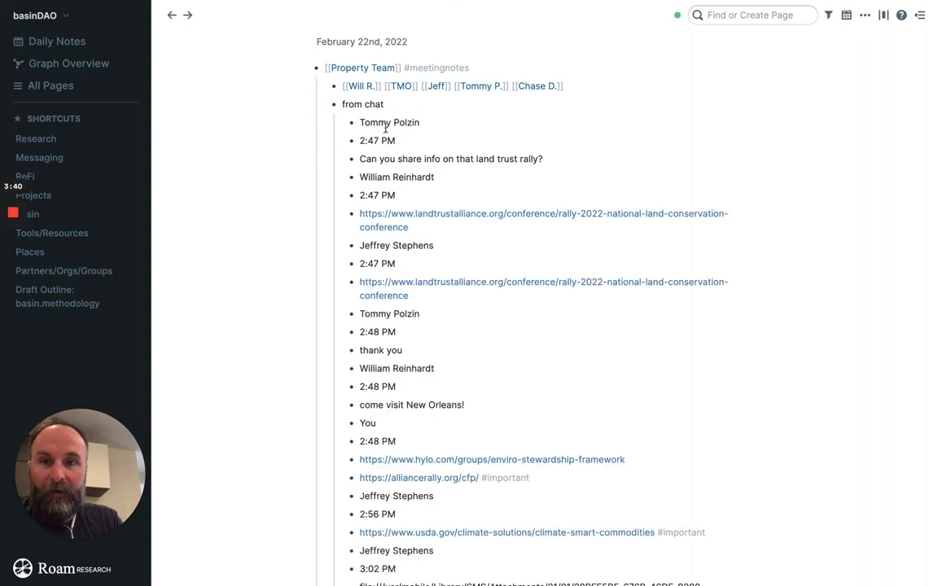
pyautogui.scroll(-3, 468, 250)
pyautogui.scroll(3, 499, 272)
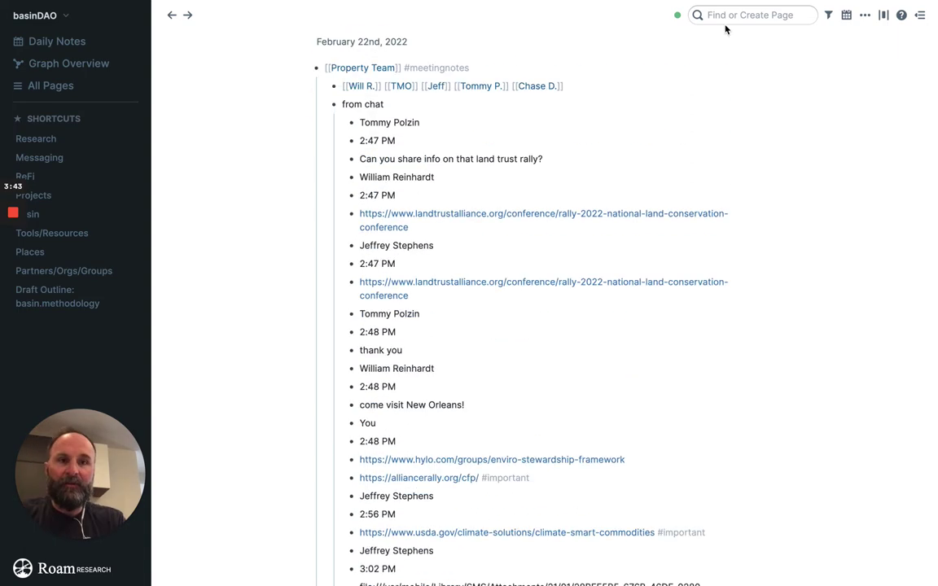
# Step: Search the graph for "Property Team" and open the existing Property Team page
pyautogui.click(727, 14)
pyautogui.write('Prop')
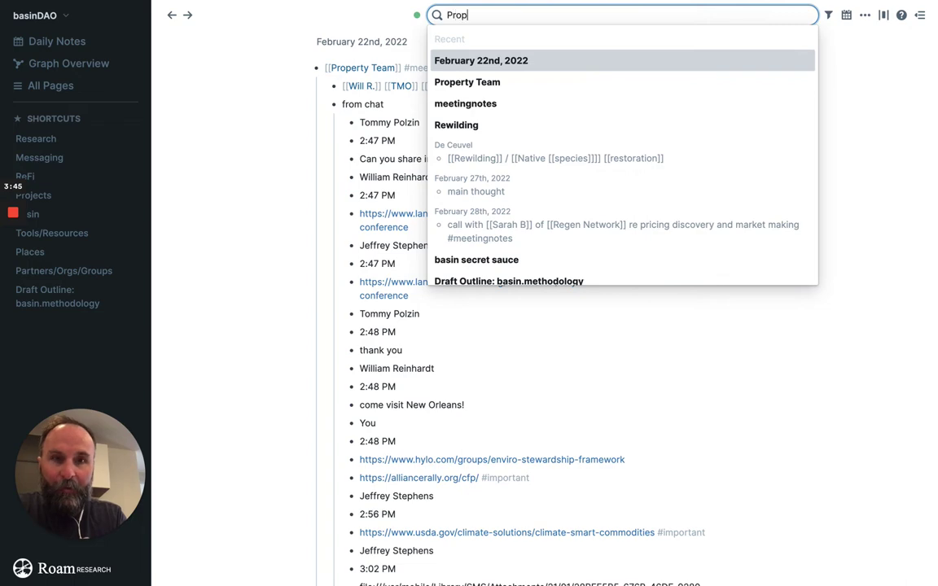
pyautogui.write('erty Team')
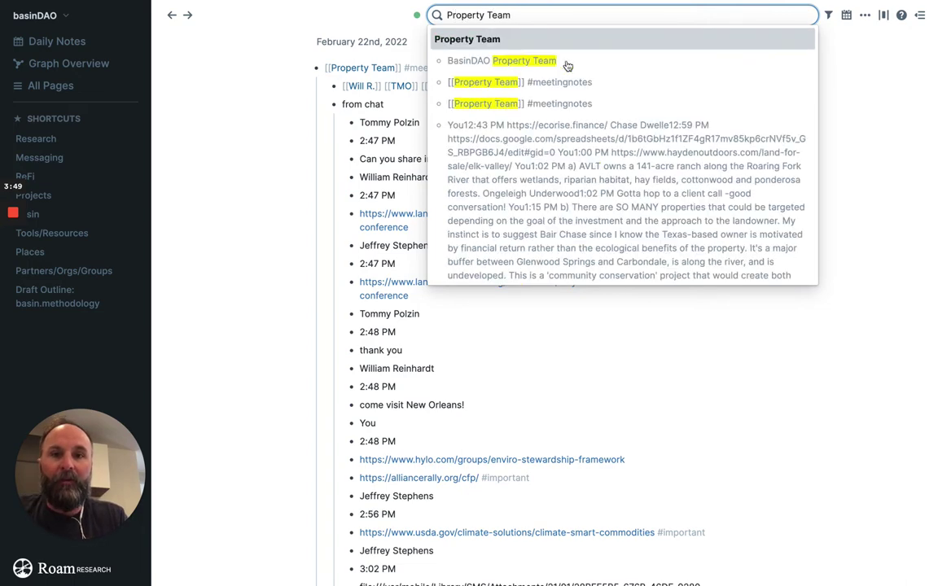
pyautogui.click(468, 39)
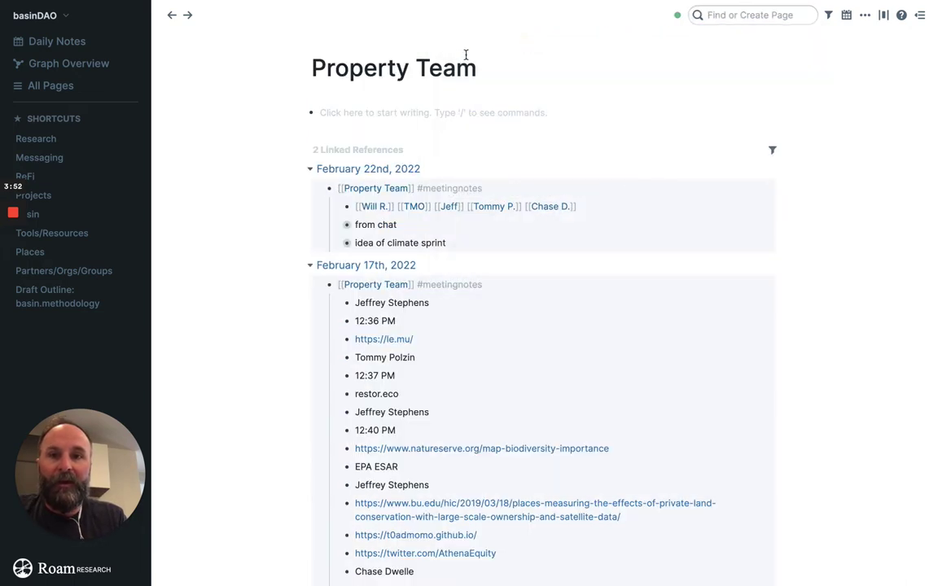
# Step: Expand the unlinked references of the Property Team page and link the February 22nd and February 10th, 2022 mentions one by one
pyautogui.scroll(-2, 407, 179)
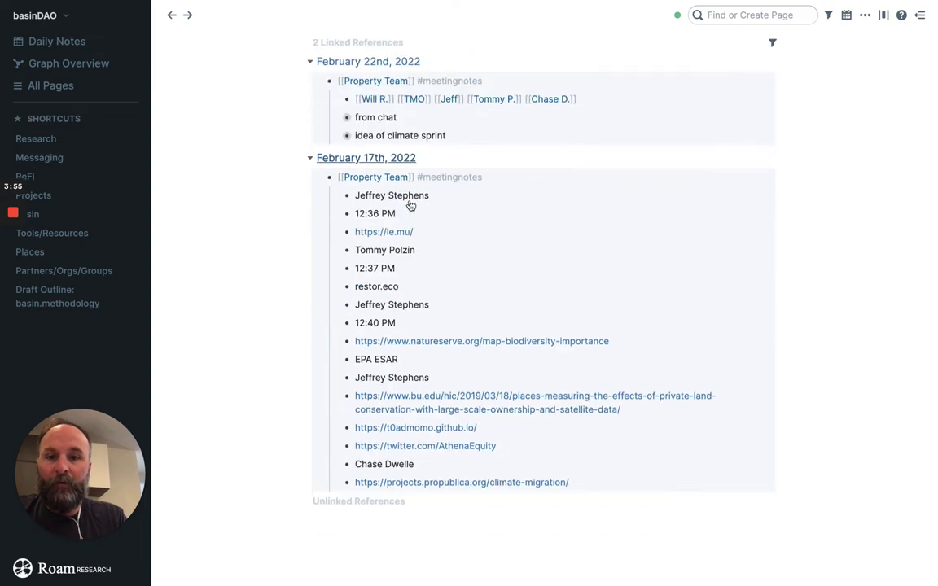
pyautogui.click(307, 504)
pyautogui.scroll(-5, 504, 456)
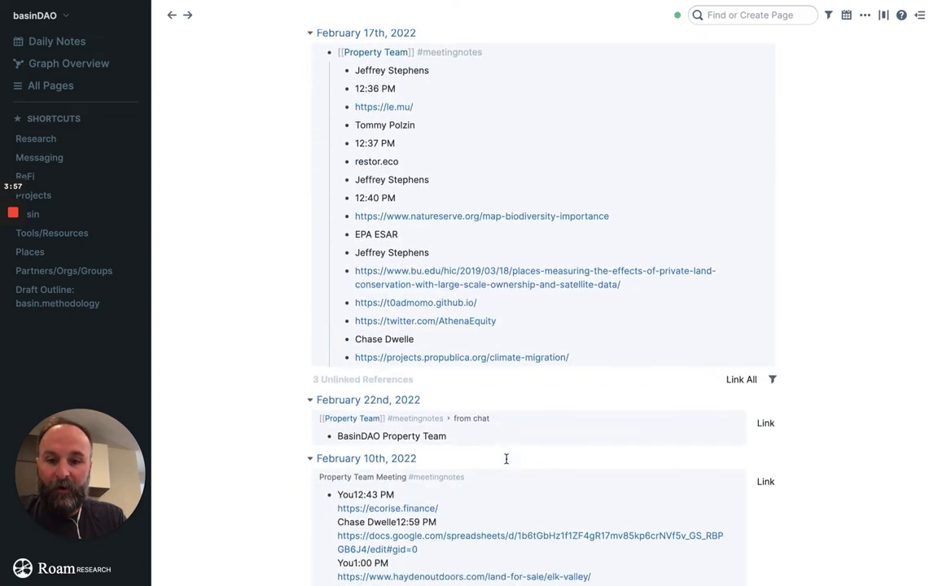
pyautogui.click(765, 283)
pyautogui.scroll(-2, 766, 236)
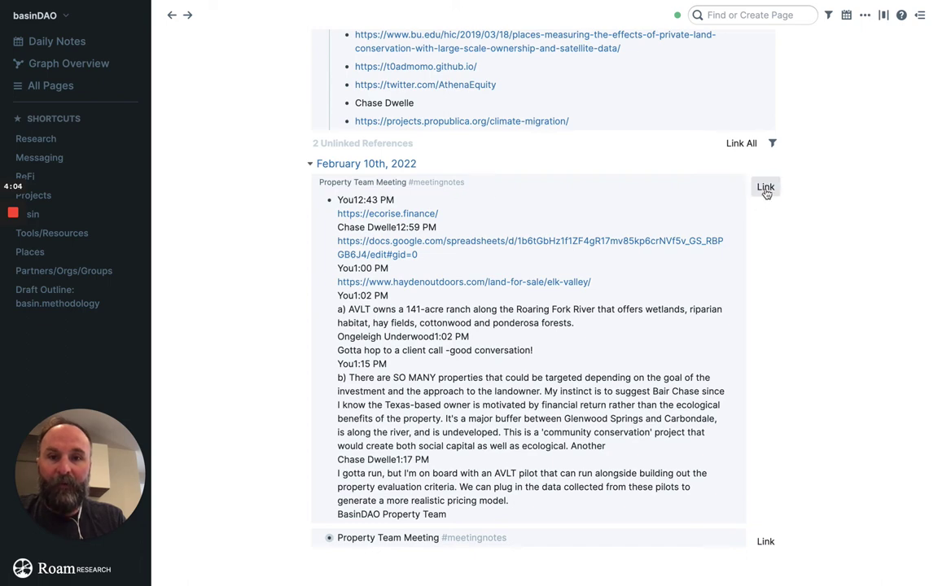
pyautogui.click(765, 188)
pyautogui.scroll(-1, 765, 505)
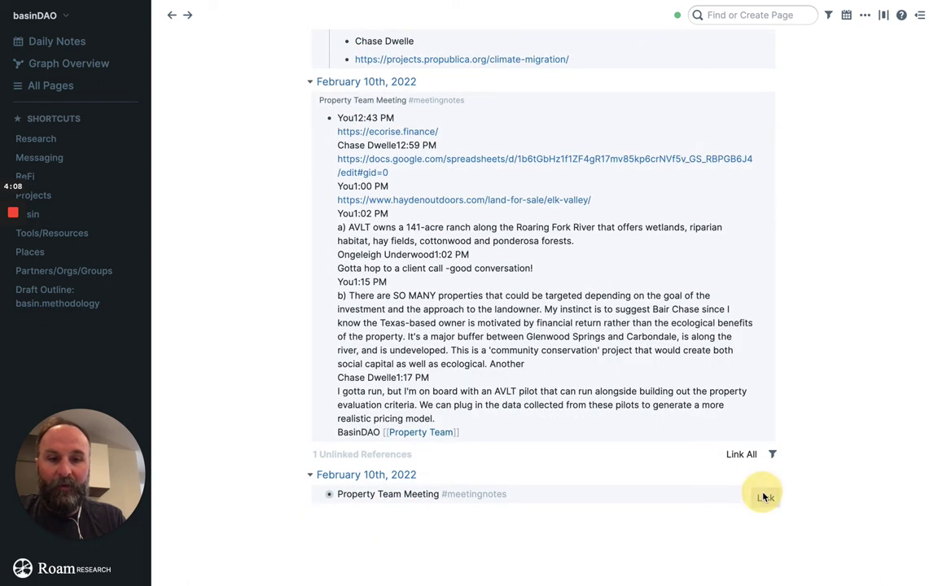
pyautogui.click(764, 498)
# Step: Return to the daily notes and turn "supply" in the February 28th, 2022 call notes into a page link
pyautogui.click(79, 40)
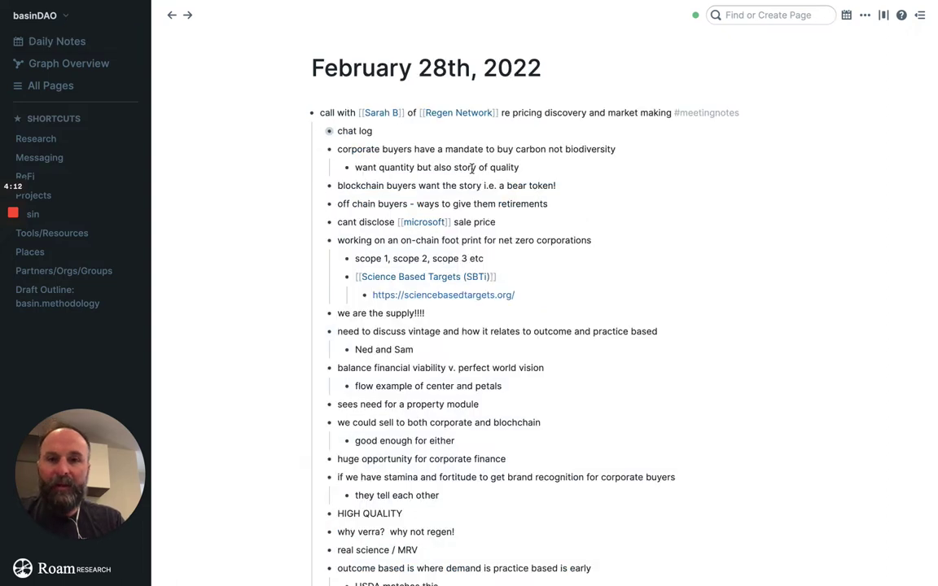
pyautogui.click(547, 114)
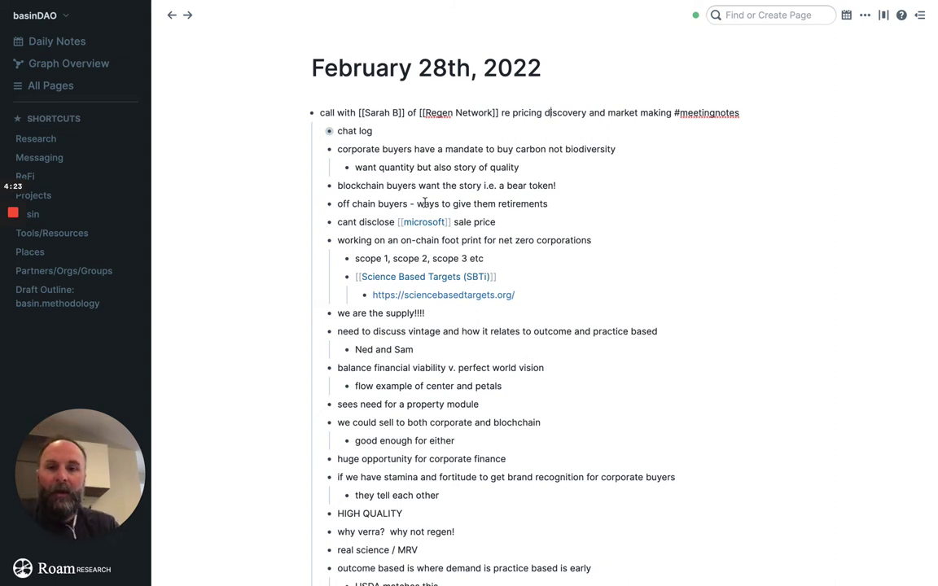
pyautogui.scroll(-3, 534, 209)
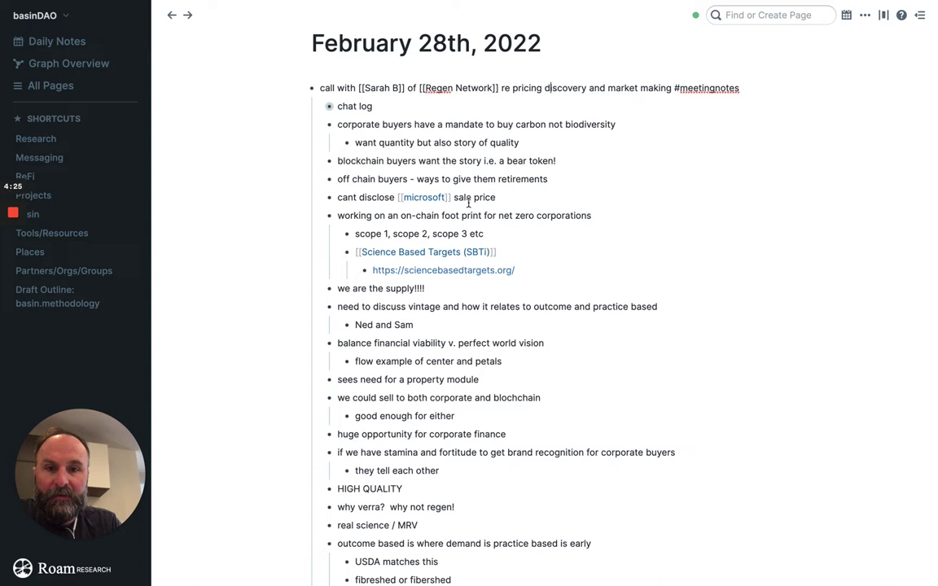
pyautogui.scroll(-1, 440, 179)
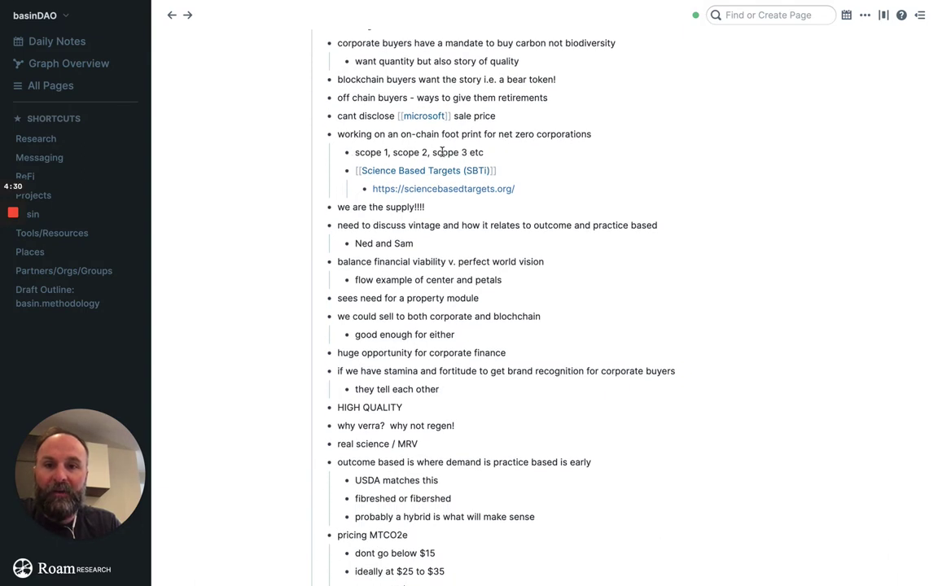
pyautogui.doubleClick(402, 207)
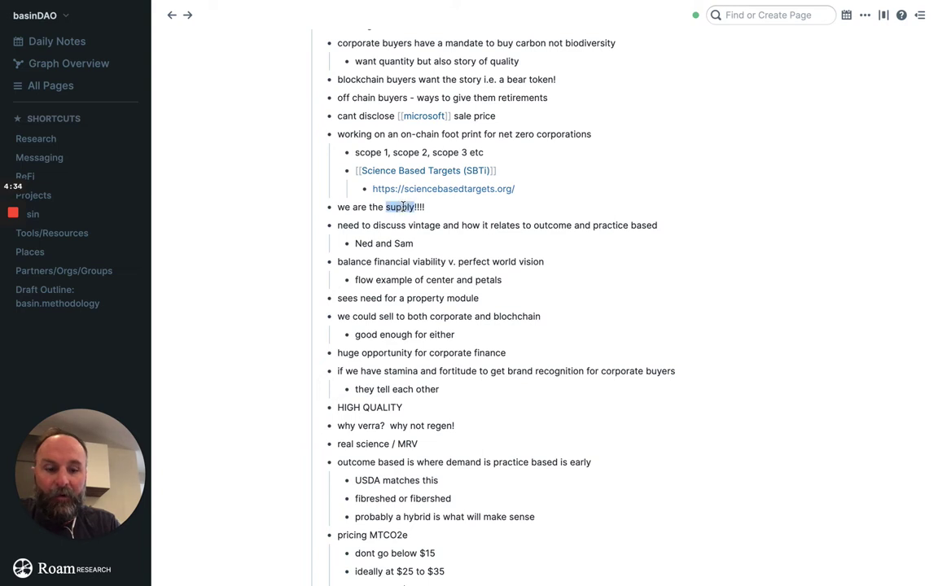
pyautogui.write('[[')
pyautogui.press('Escape')
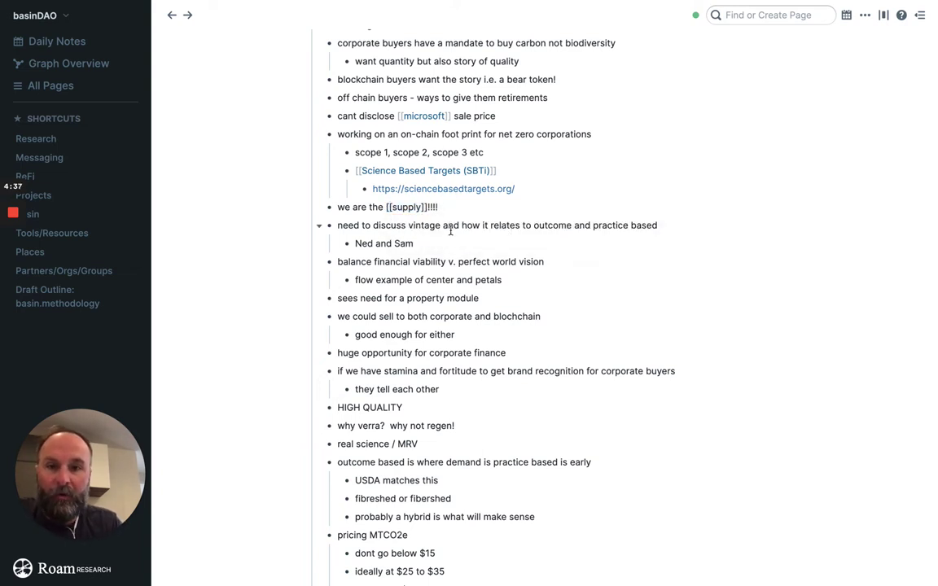
# Step: Turn "vintage" and "corporate finance" in the February 28th call notes into page links
pyautogui.doubleClick(424, 225)
pyautogui.write('[[')
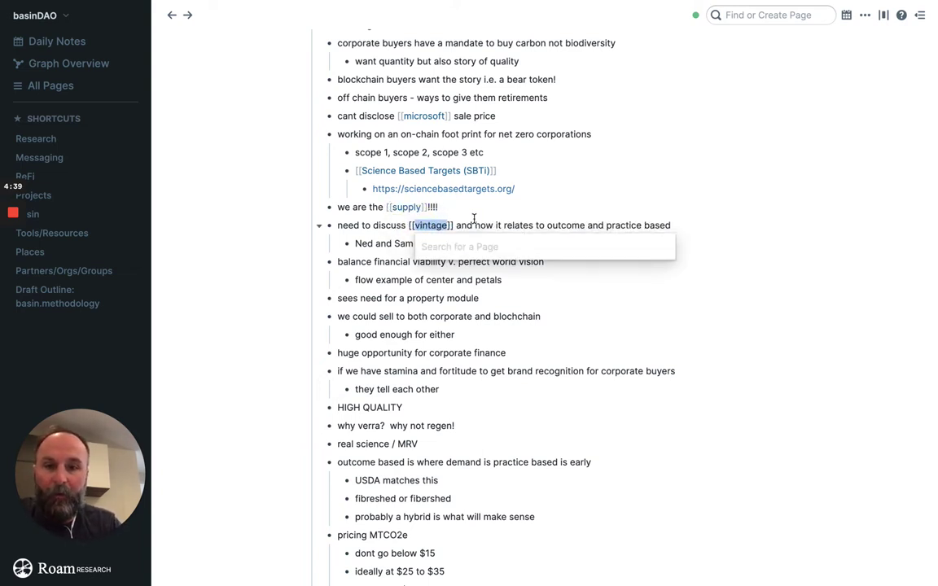
pyautogui.press('Escape')
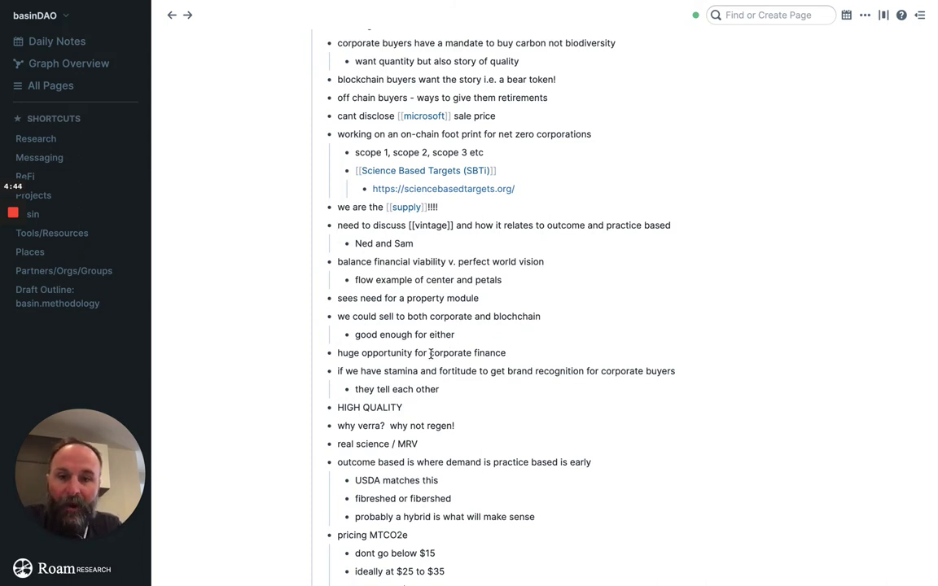
pyautogui.moveTo(430, 353); pyautogui.dragTo(505, 352)
pyautogui.write('[[')
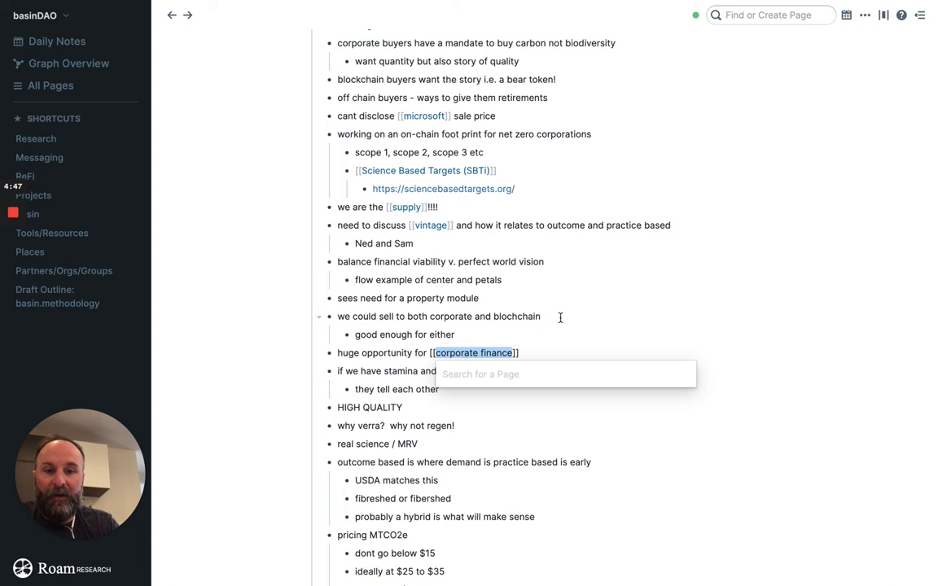
pyautogui.press('Escape')
# Step: Turn "MRV" in the real science bullet and "USDA" in the "matches this" bullet into page links
pyautogui.scroll(-3, 561, 315)
pyautogui.doubleClick(414, 342)
pyautogui.write('[[')
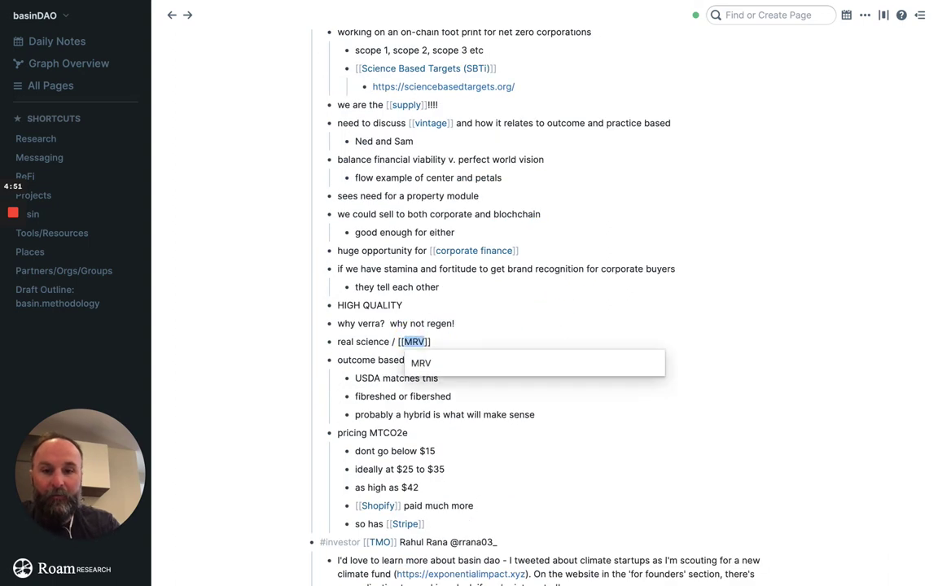
pyautogui.press('Escape')
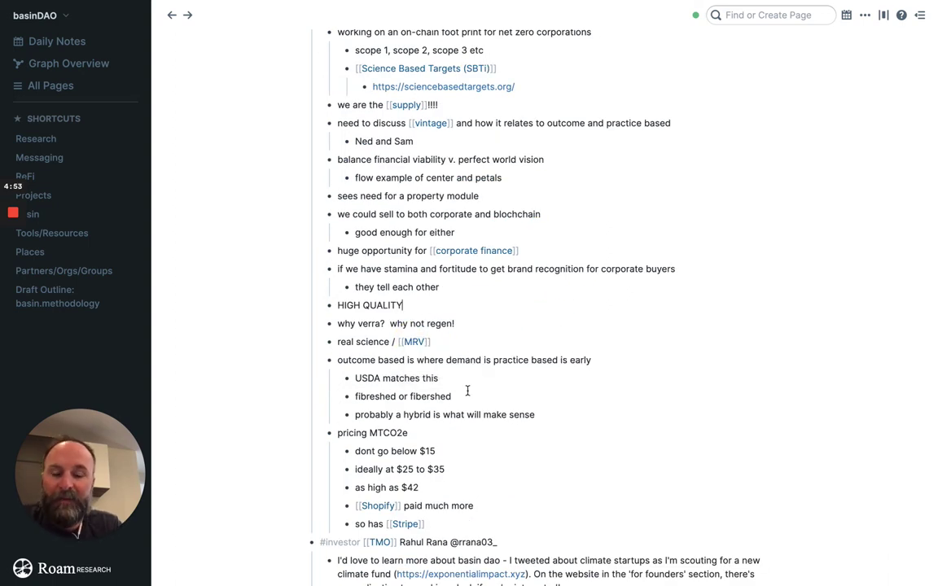
pyautogui.doubleClick(366, 377)
pyautogui.write('[[')
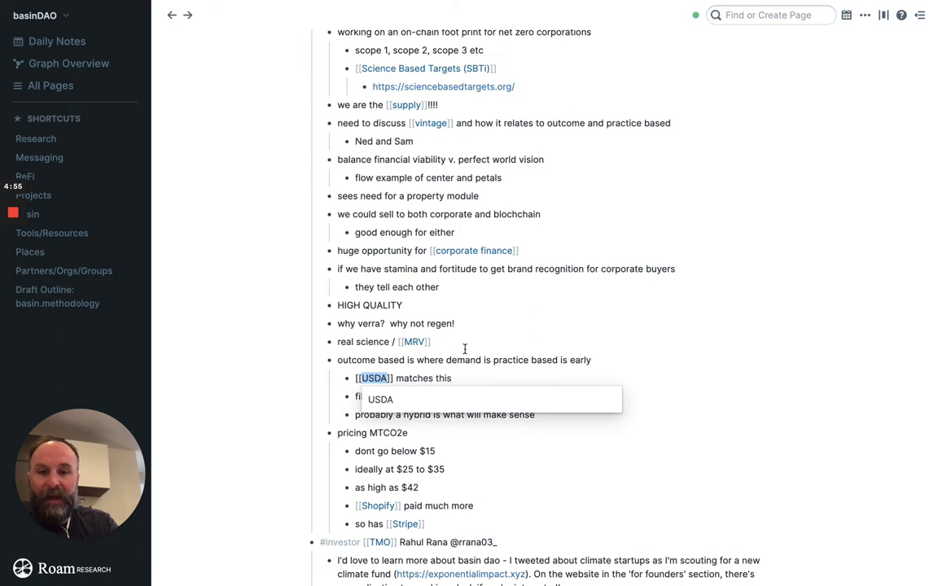
pyautogui.click(464, 348)
# Step: Open the USDA page and link all mentions listed in its unlinked references at once
pyautogui.scroll(-1, 375, 366)
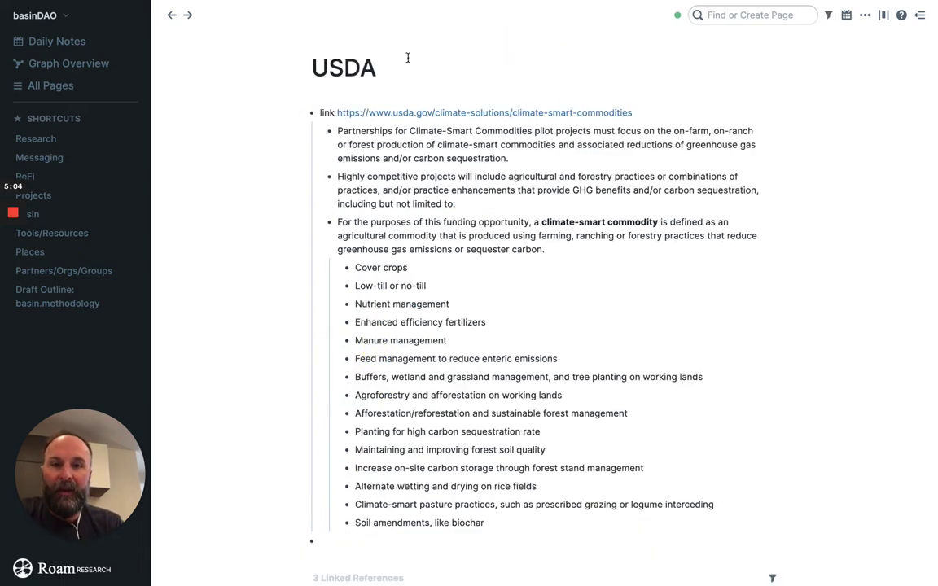
pyautogui.scroll(-5, 506, 166)
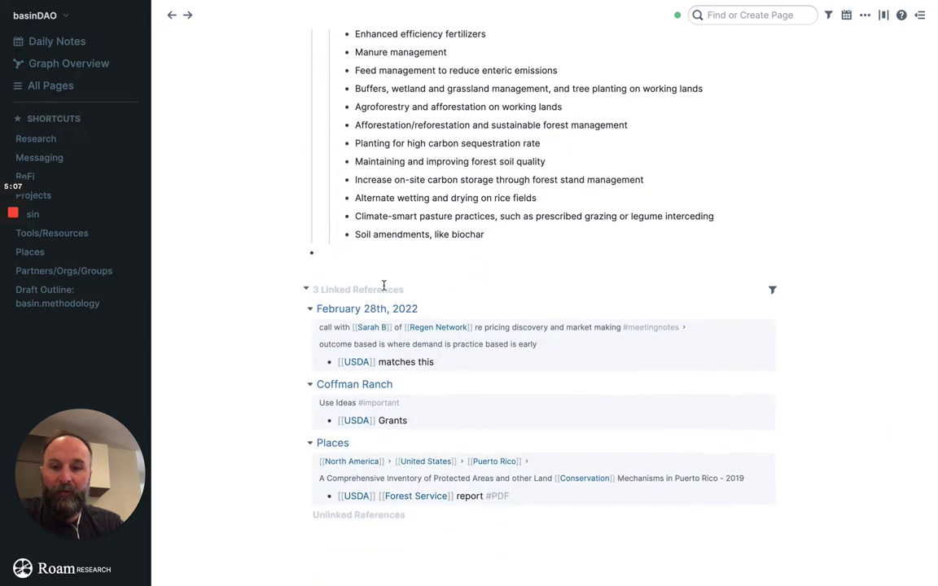
pyautogui.click(310, 502)
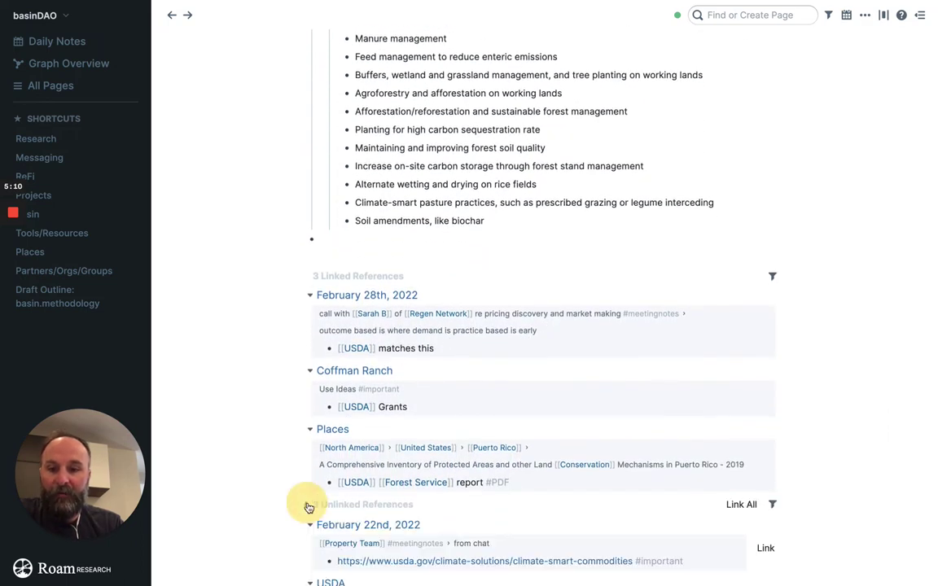
pyautogui.scroll(-2, 506, 482)
pyautogui.scroll(-2, 506, 482)
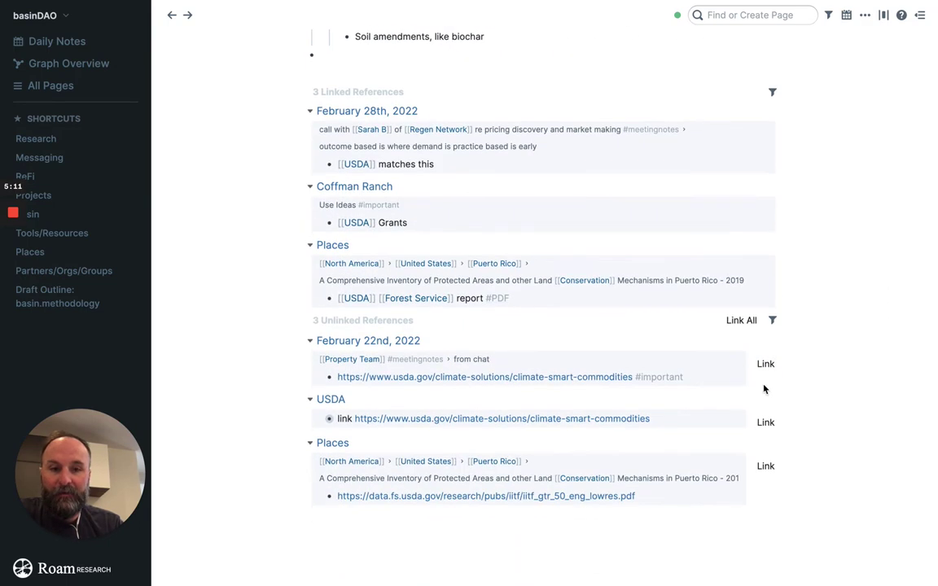
pyautogui.click(741, 322)
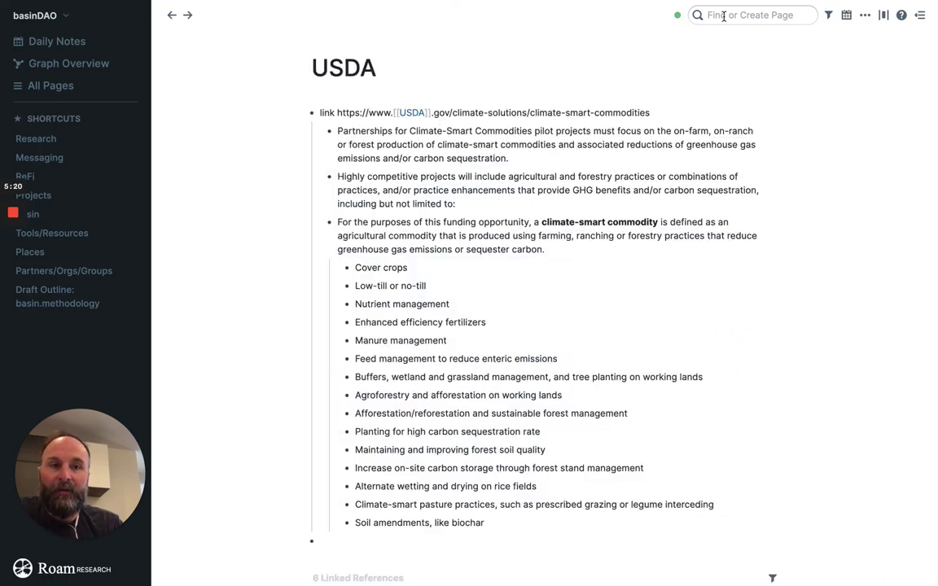
# Step: Open the graph overview and enlarge the nodes around the "value" page
pyautogui.click(56, 63)
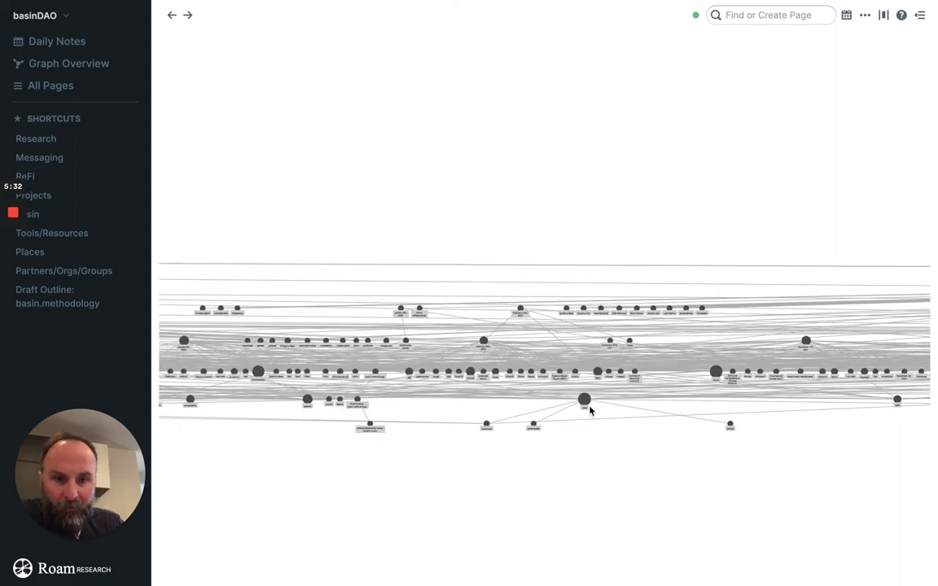
pyautogui.scroll(5, 590, 406)
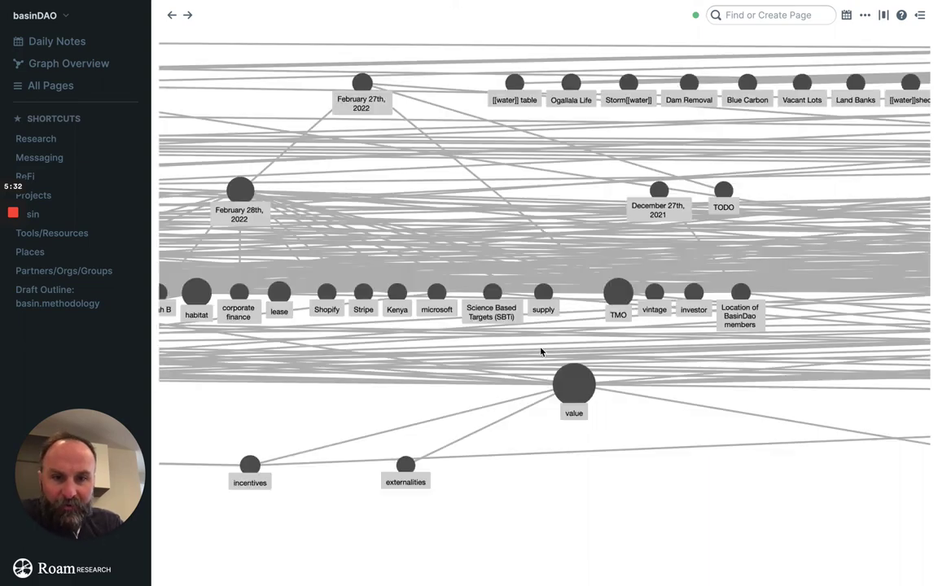
# Step: Remove the log days from the graph overview and display it in the Cose layout
pyautogui.rightClick(525, 45)
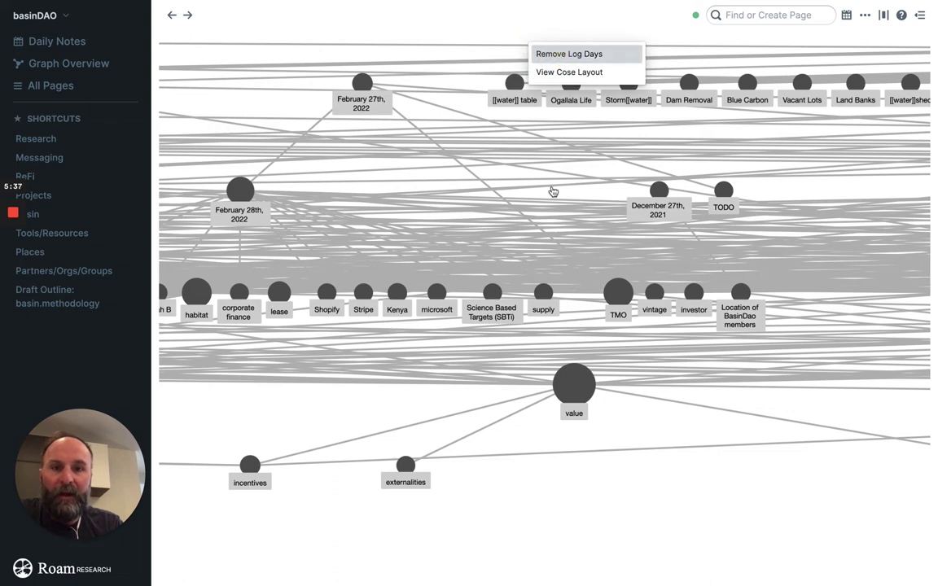
pyautogui.rightClick(570, 222)
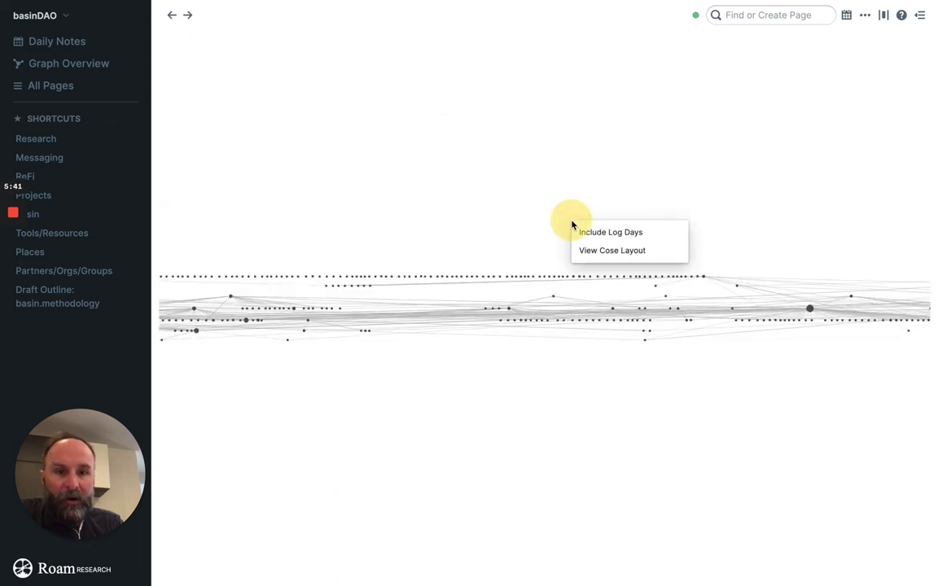
pyautogui.click(606, 247)
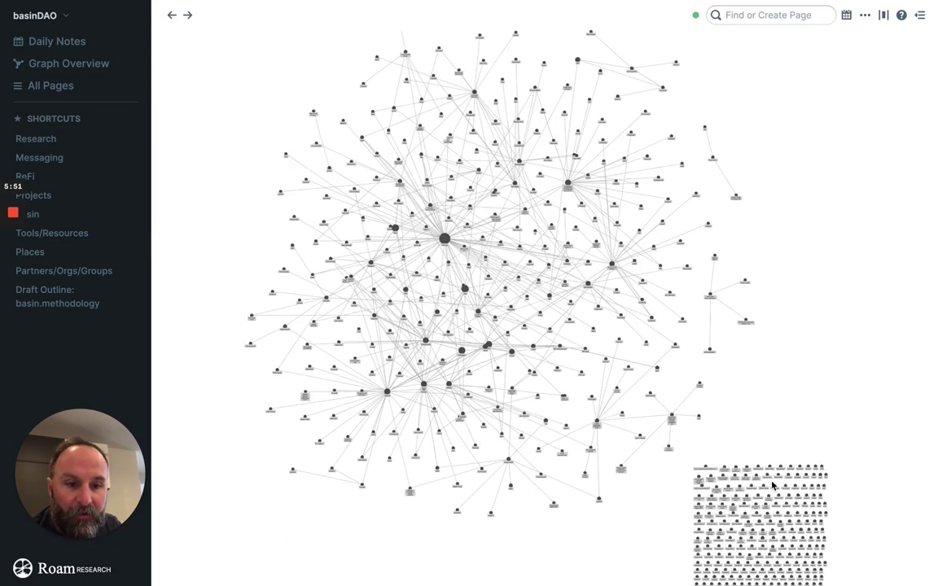
# Step: Open the "mountain lions" page from its node among the unconnected pages, and return to the graph overview
pyautogui.scroll(10, 771, 485)
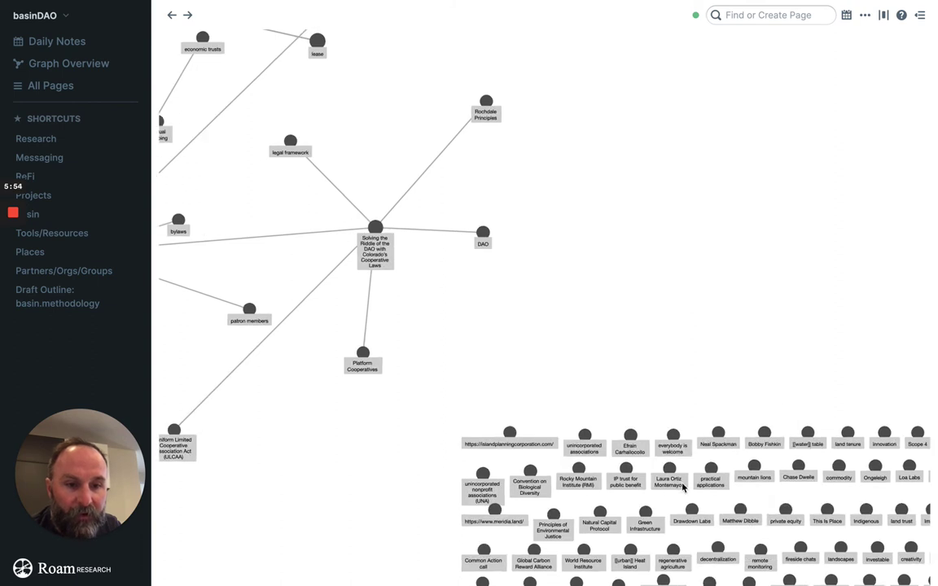
pyautogui.click(753, 468)
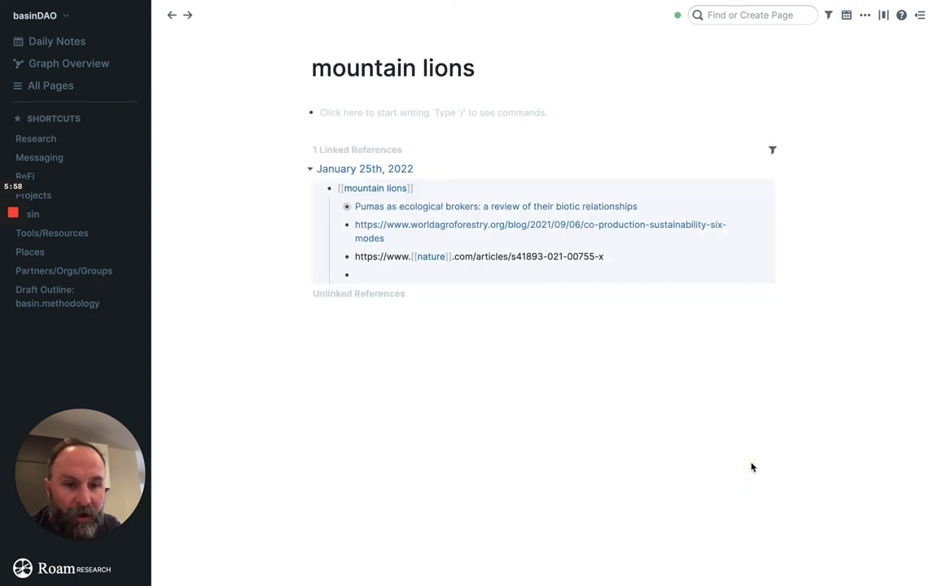
pyautogui.click(171, 15)
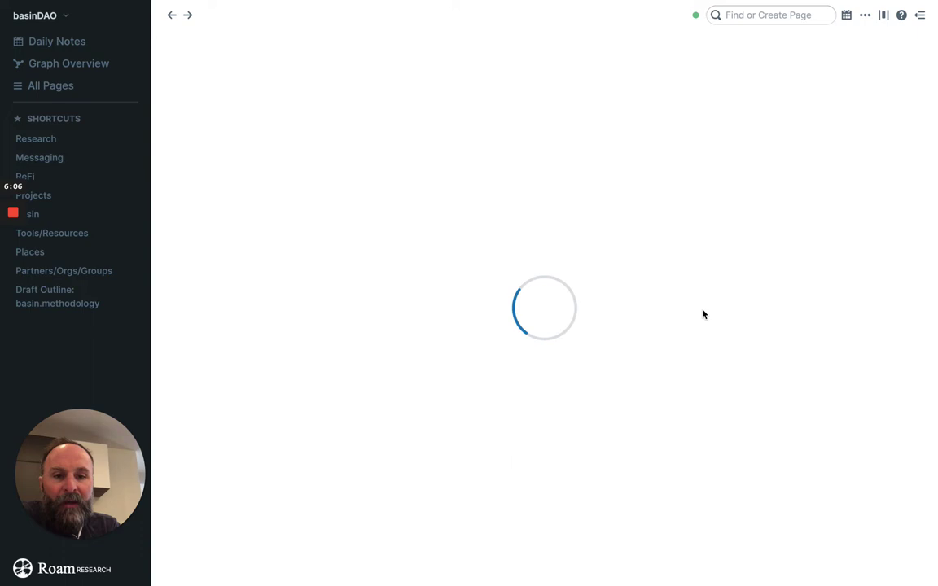
# Step: Display the graph with log days in the Cose layout and move the De Ceuvel node beside the "land trust" node
pyautogui.rightClick(580, 262)
pyautogui.click(595, 287)
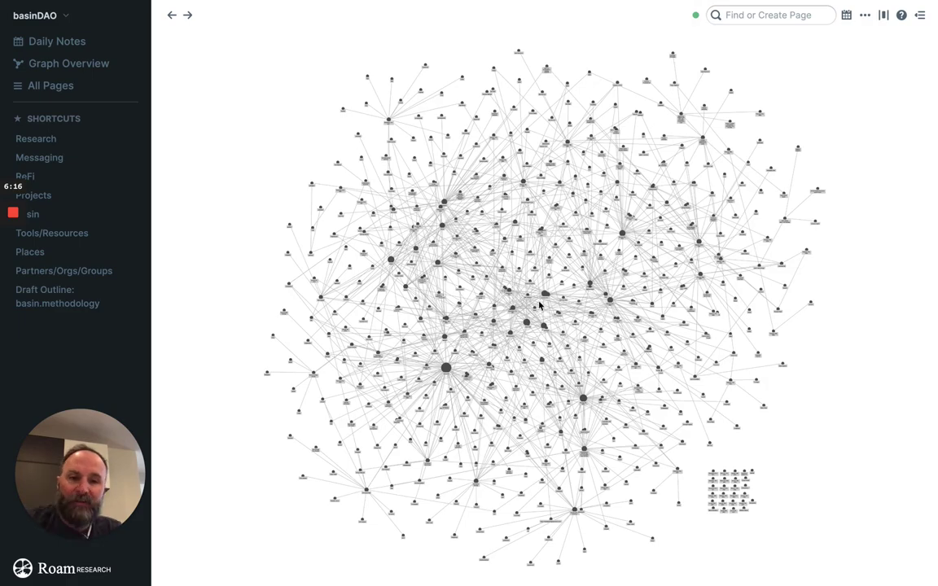
pyautogui.scroll(5, 583, 398)
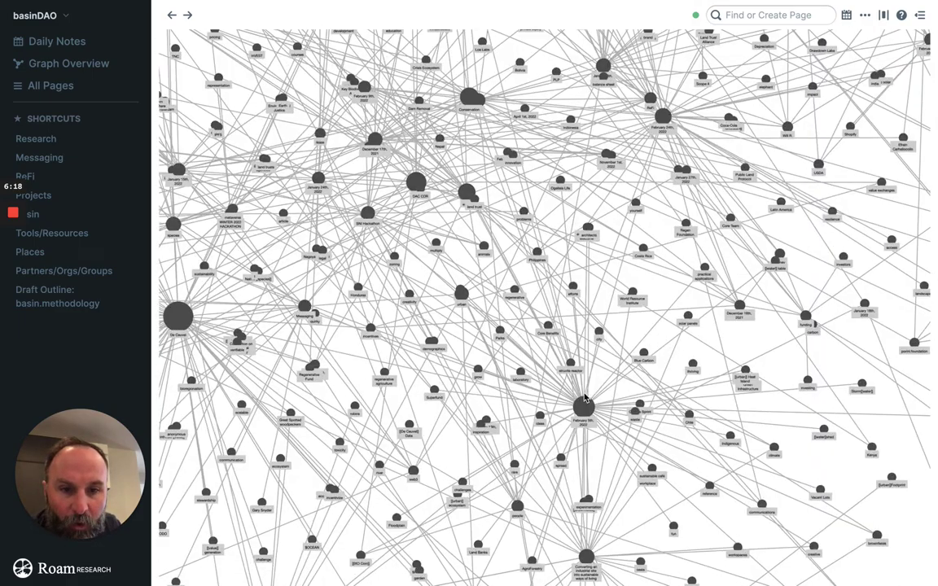
pyautogui.scroll(5, 584, 398)
pyautogui.scroll(-3, 588, 417)
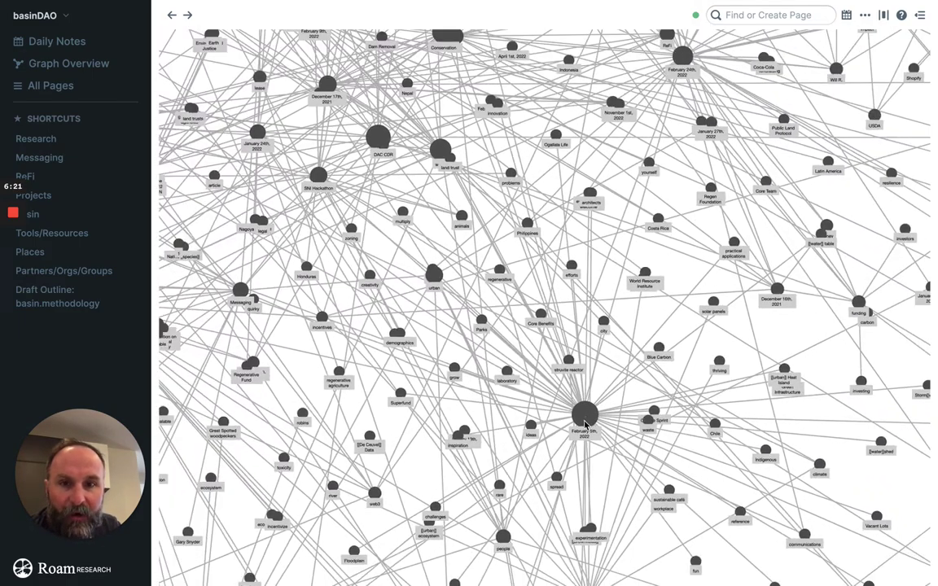
pyautogui.scroll(3, 453, 243)
pyautogui.moveTo(298, 183); pyautogui.dragTo(512, 213)
pyautogui.moveTo(241, 335); pyautogui.dragTo(659, 200)
pyautogui.scroll(5, 605, 192)
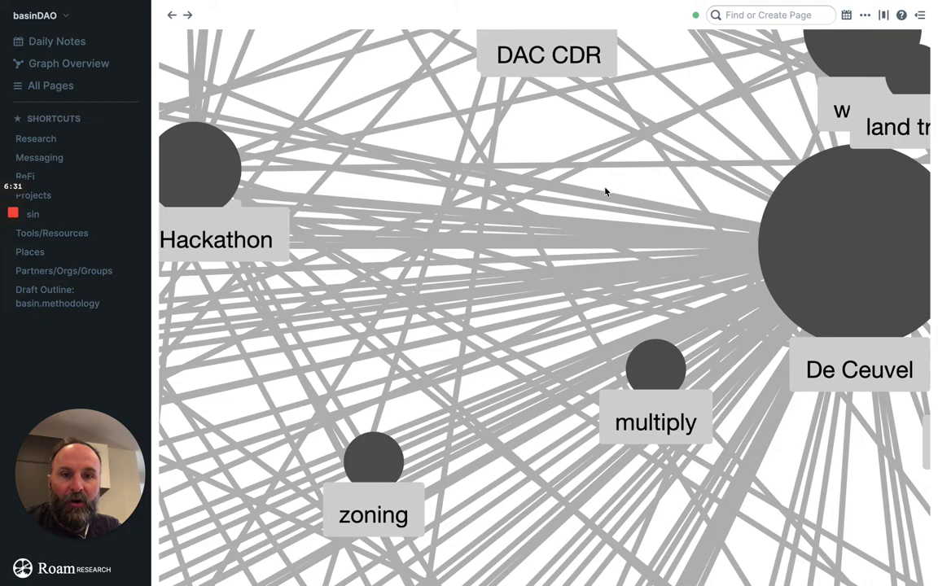
# Step: Examine the connections around the De Ceuvel, De Ceuvel Data and De Ceuvel Technology nodes in the graph
pyautogui.scroll(-4, 605, 191)
pyautogui.scroll(-5, 605, 192)
pyautogui.scroll(3, 470, 216)
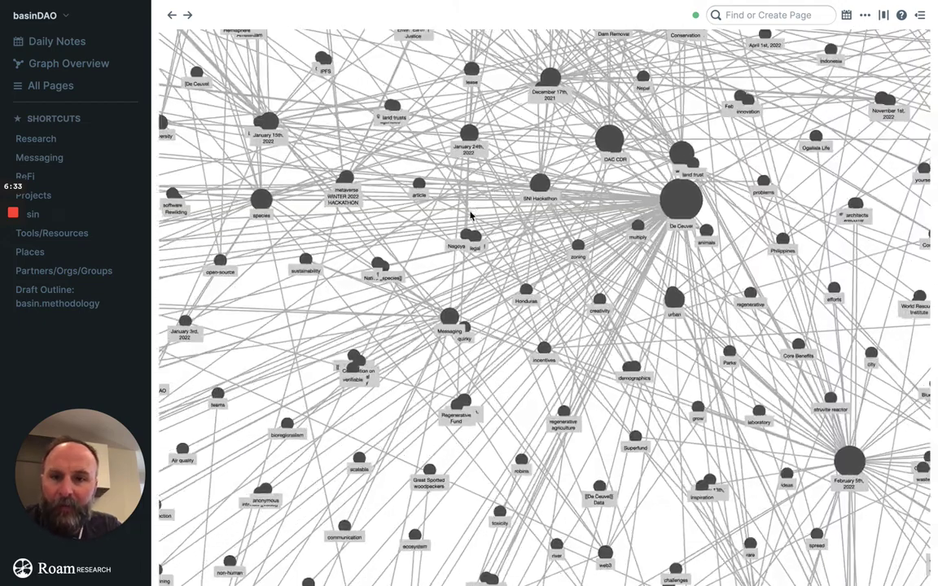
pyautogui.scroll(-5, 469, 218)
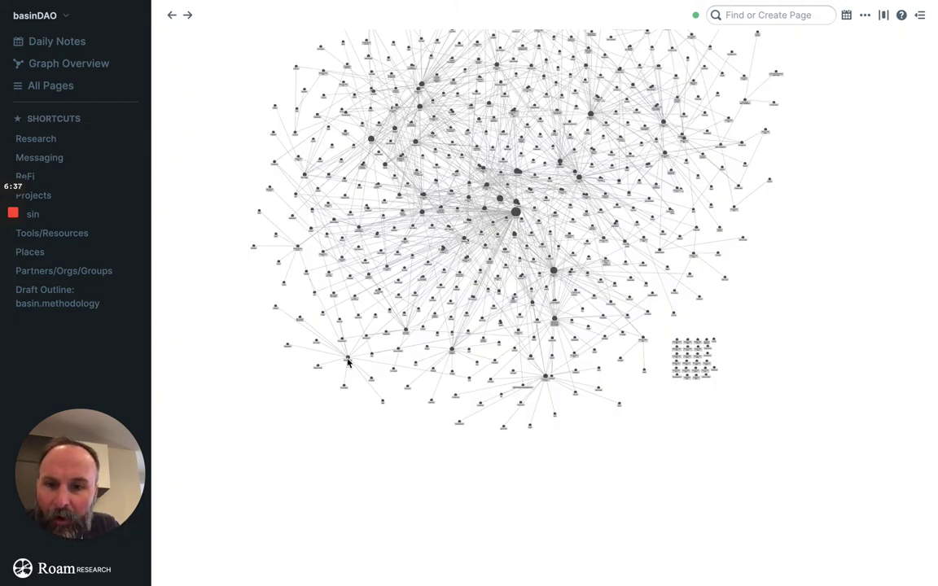
pyautogui.scroll(6, 348, 362)
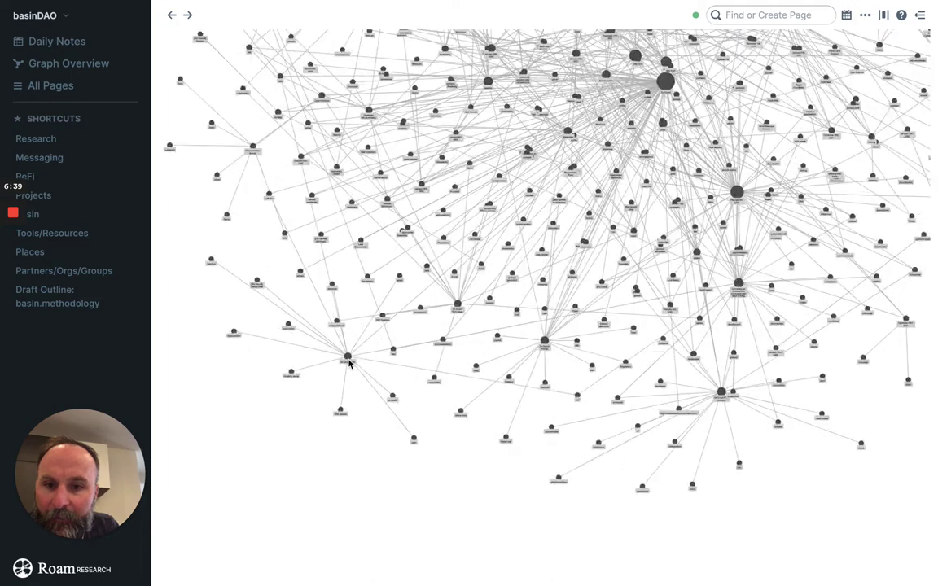
pyautogui.scroll(3, 356, 371)
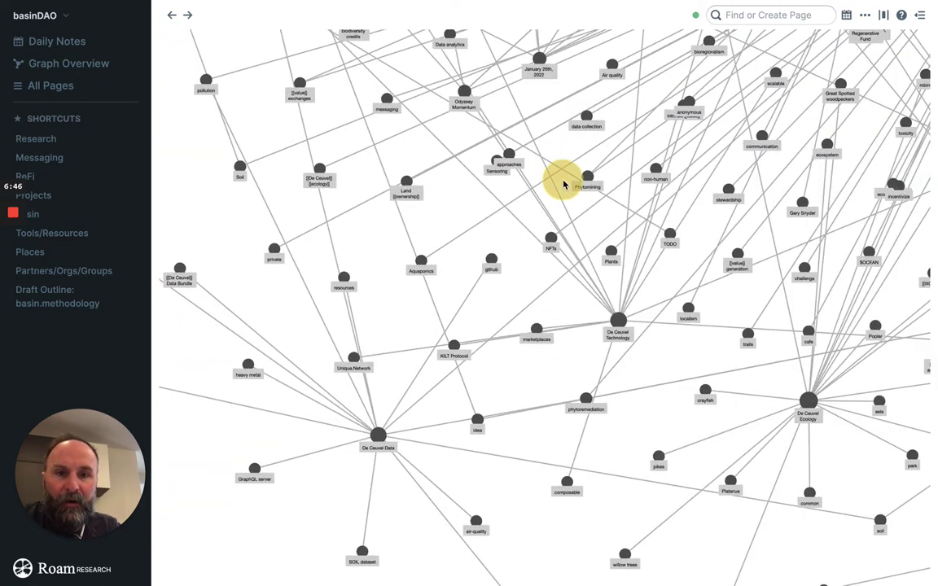
pyautogui.moveTo(561, 183); pyautogui.dragTo(438, 401)
pyautogui.moveTo(607, 234); pyautogui.dragTo(345, 579)
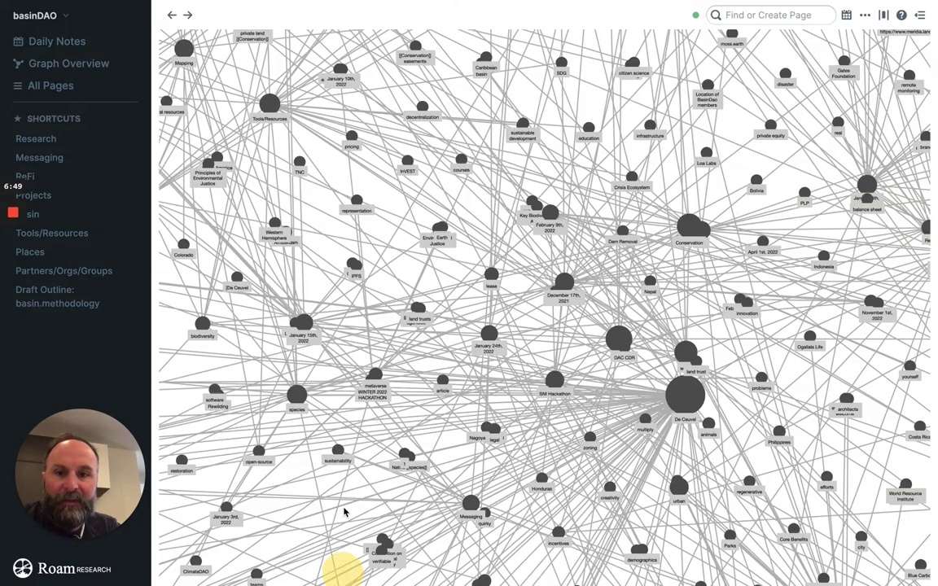
# Step: Open the "species" page from its node, return to the graph overview and examine the highlighted connections of the "species" node
pyautogui.click(296, 396)
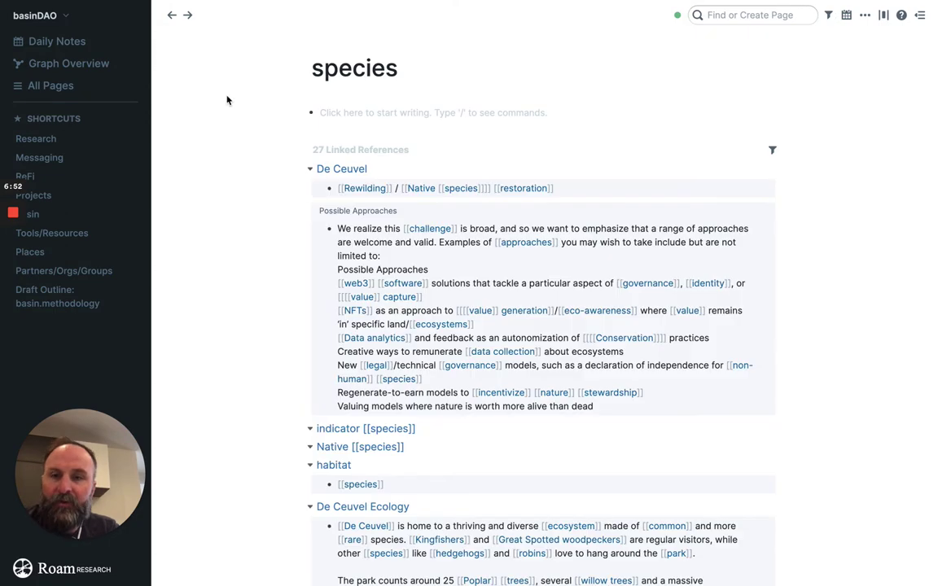
pyautogui.click(171, 15)
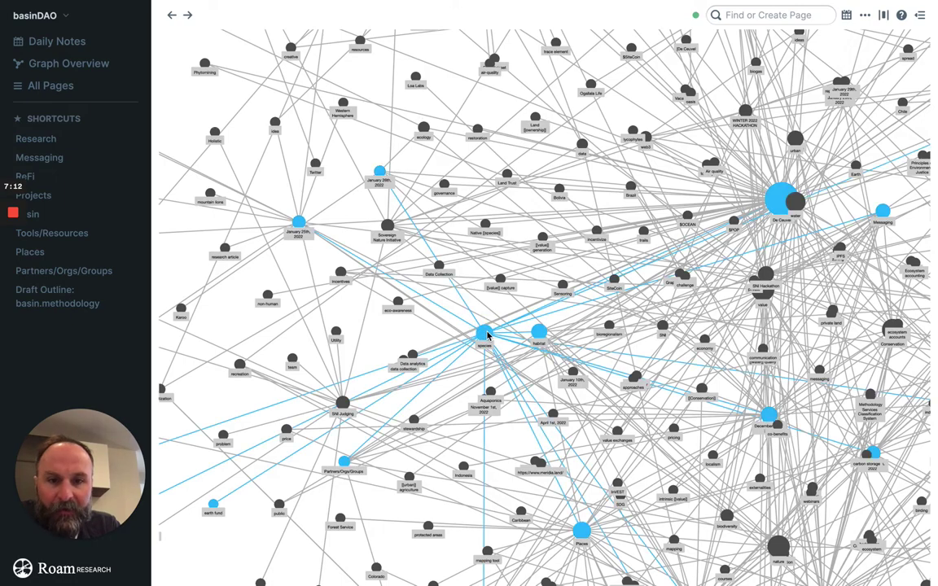
pyautogui.scroll(-5, 641, 299)
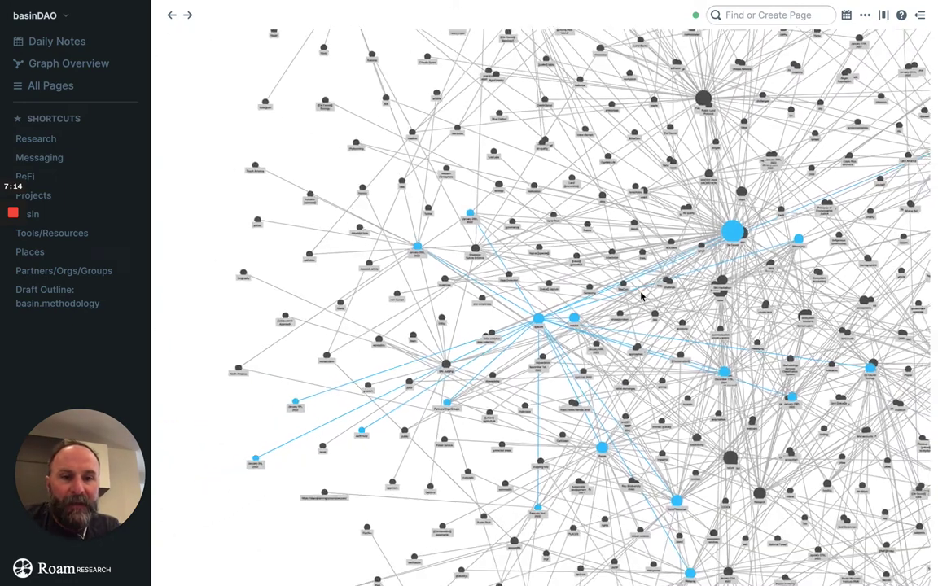
pyautogui.scroll(3, 779, 283)
pyautogui.scroll(-4, 778, 268)
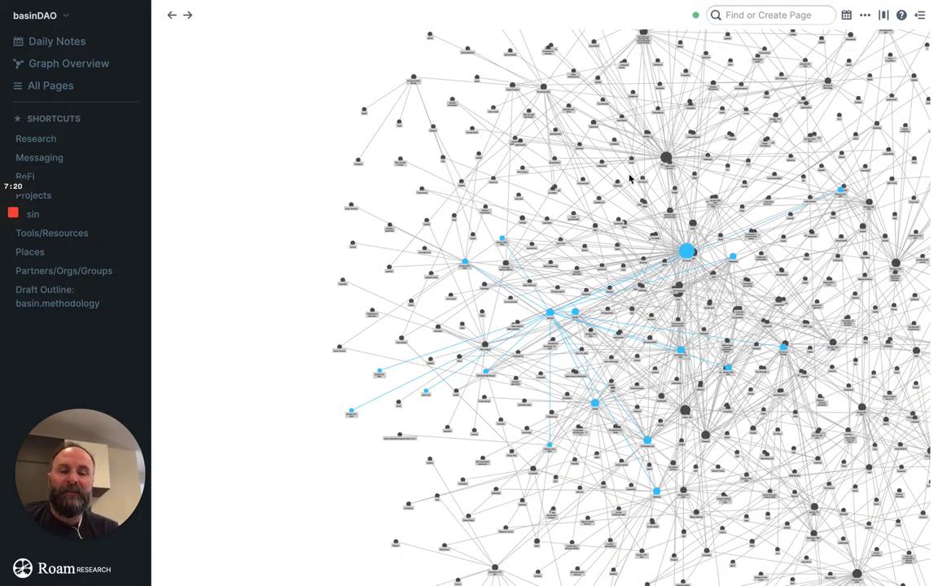
pyautogui.scroll(5, 550, 316)
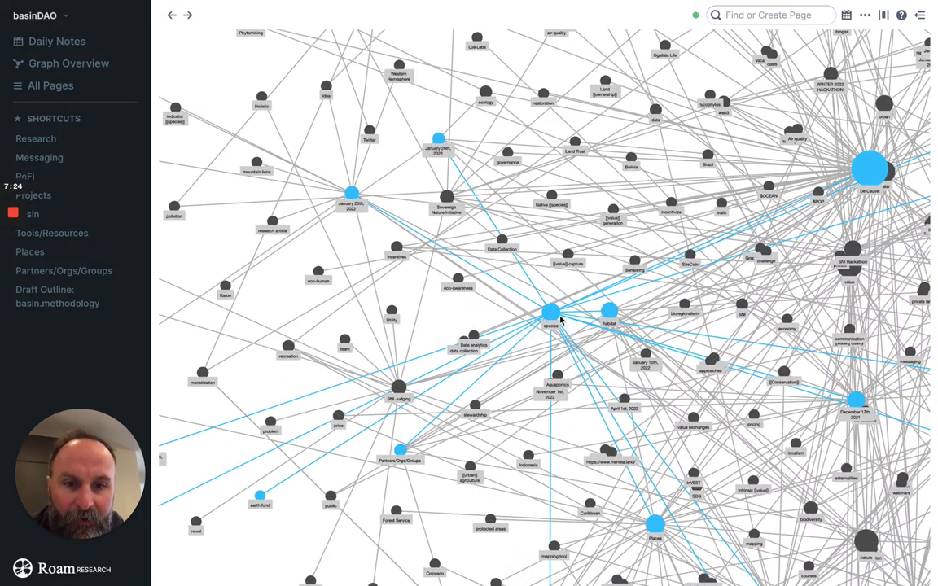
# Step: Open the "species" page from its graph node and link all mentions in its unlinked references at once
pyautogui.click(551, 314)
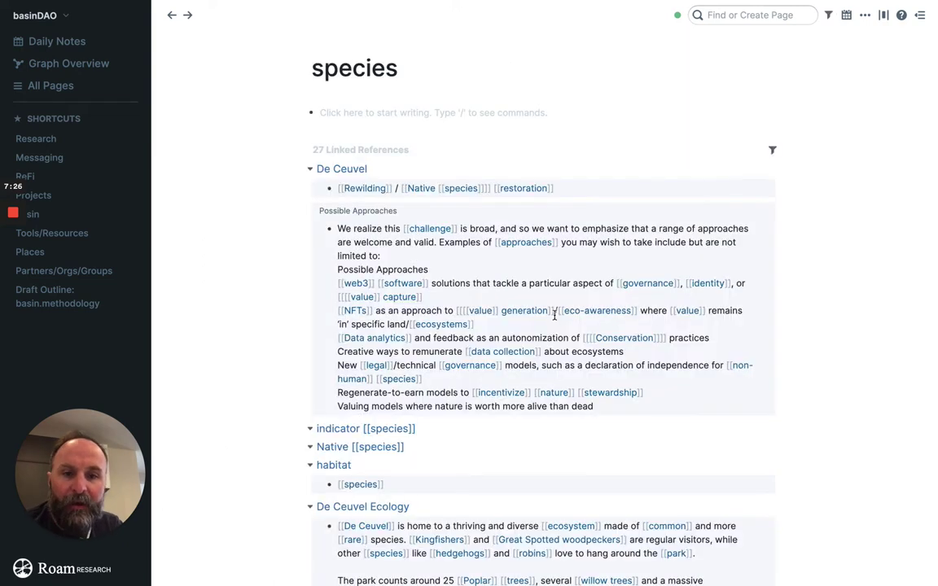
pyautogui.scroll(-4, 452, 133)
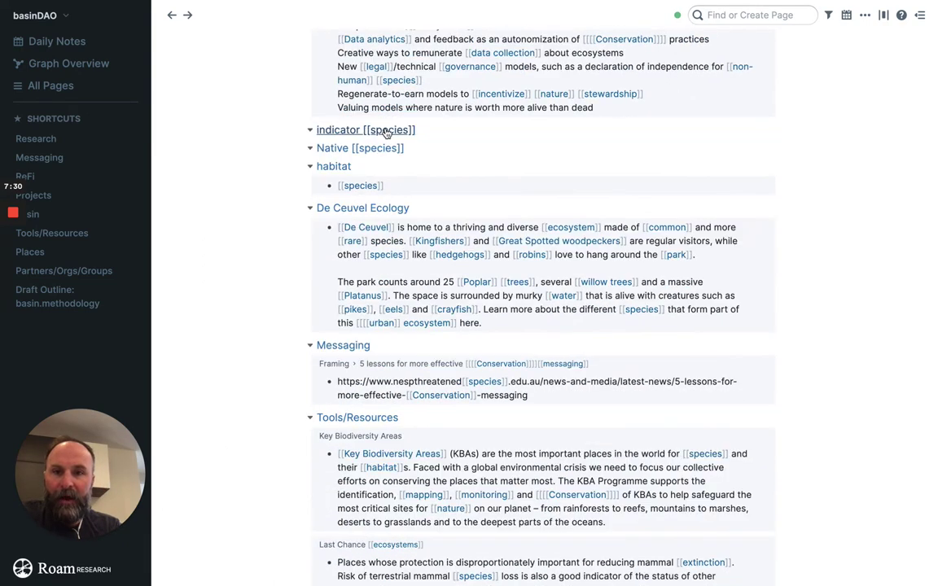
pyautogui.scroll(-4, 356, 317)
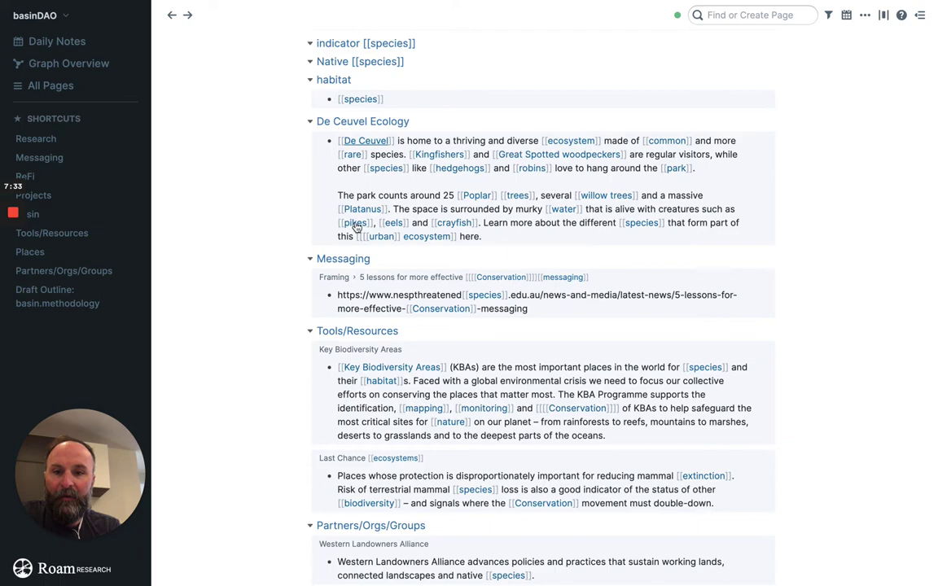
pyautogui.scroll(-15, 355, 329)
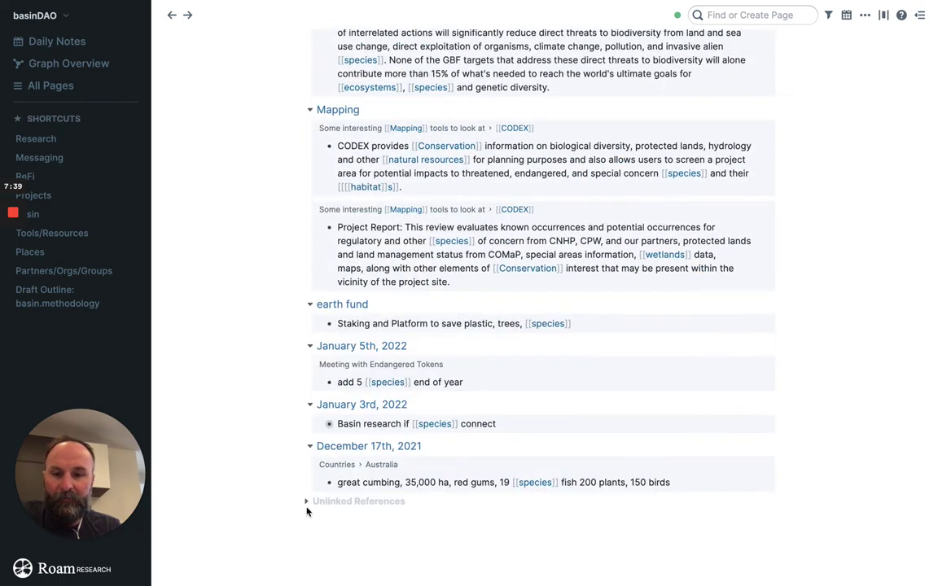
pyautogui.click(306, 505)
pyautogui.click(676, 502)
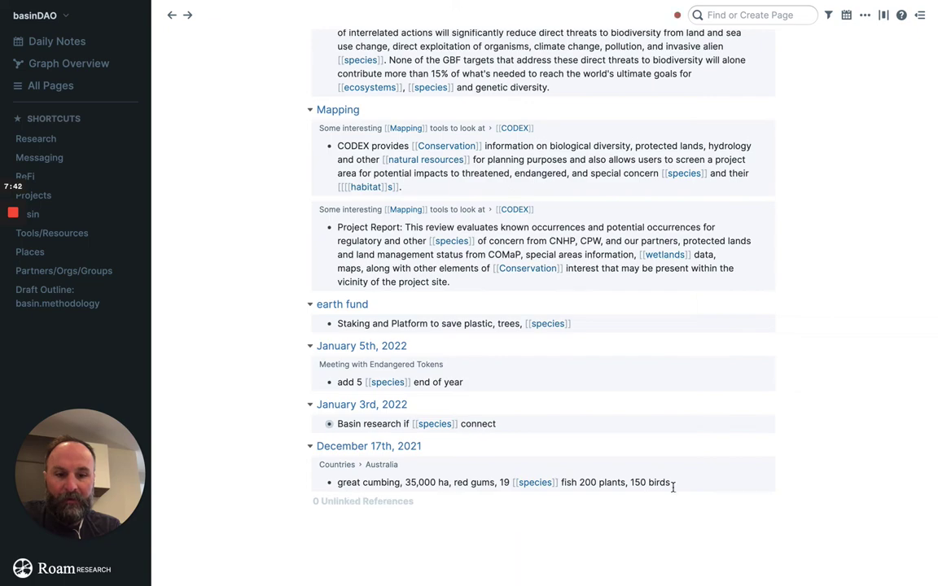
pyautogui.scroll(14, 568, 260)
pyautogui.scroll(10, 568, 261)
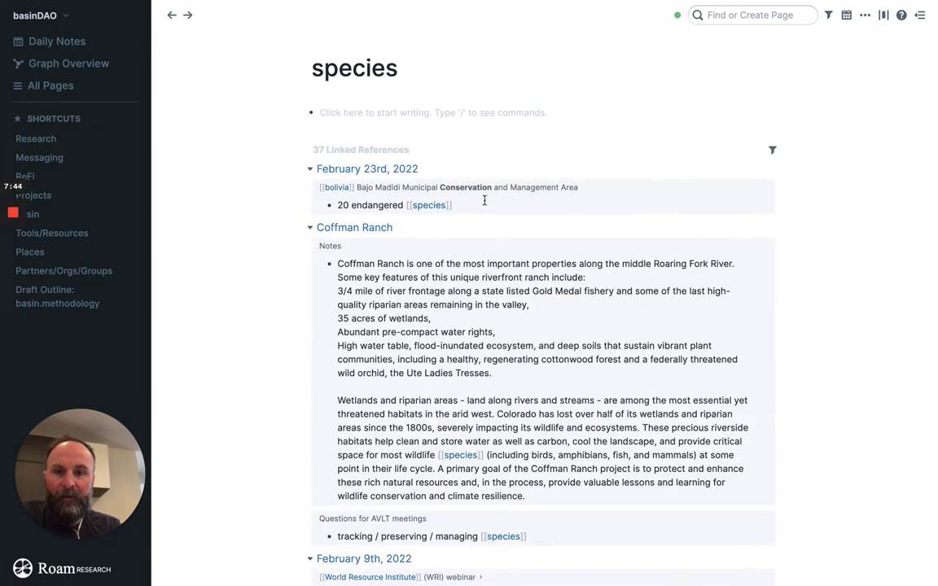
# Step: Open the Coffman Ranch page in the sidebar beside the "species" page and look through its meeting notes
pyautogui.keyDown('shift'); pyautogui.click(348, 231); pyautogui.keyUp('shift')
pyautogui.click(748, 70)
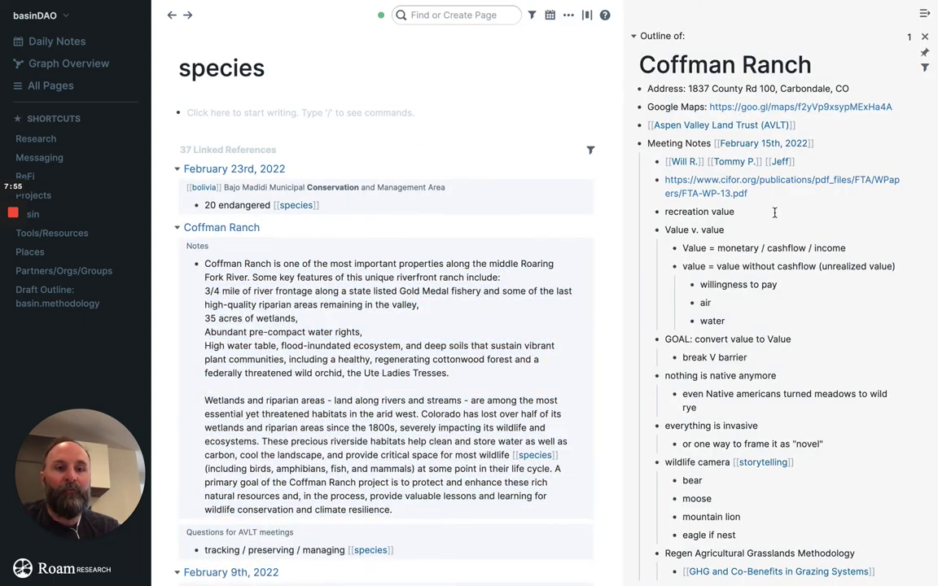
pyautogui.scroll(-10, 716, 209)
pyautogui.scroll(-15, 746, 219)
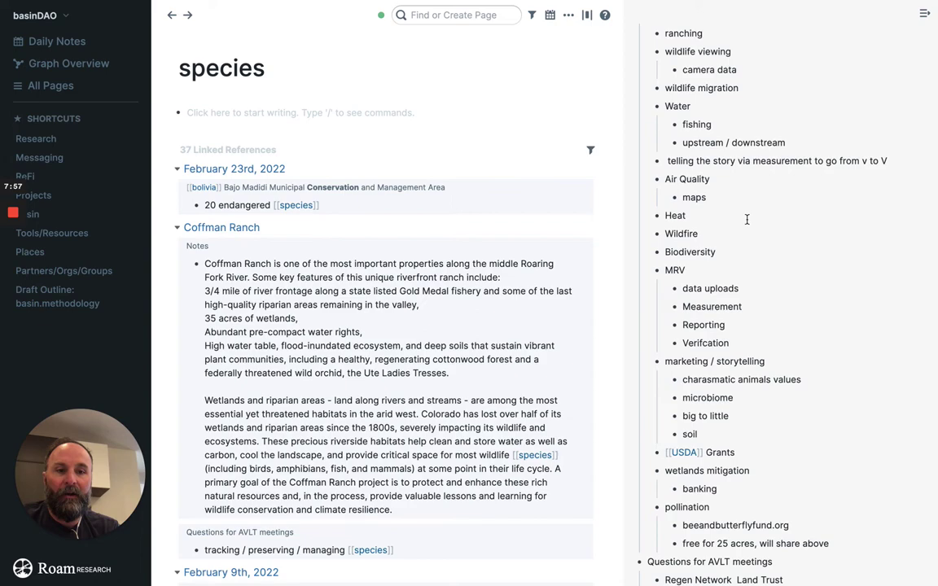
pyautogui.scroll(-5, 439, 309)
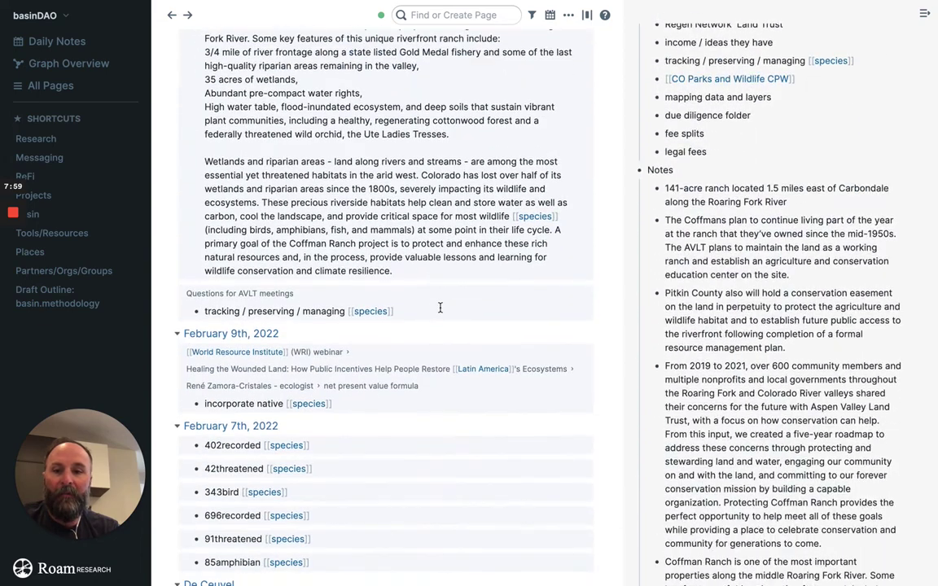
pyautogui.scroll(5, 440, 313)
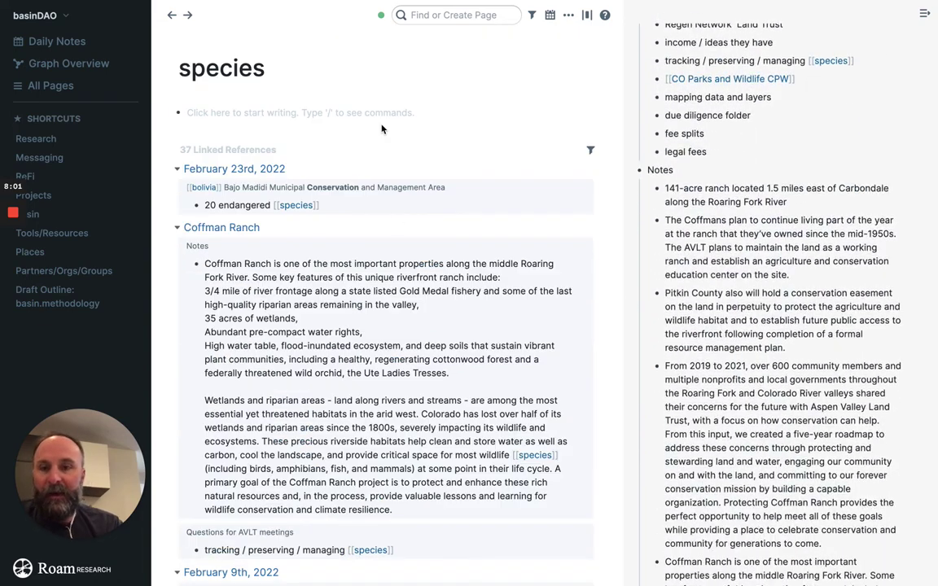
# Step: Search for "basin.m" and open the page "Draft Outline: basin.methodology"
pyautogui.click(445, 15)
pyautogui.write('b')
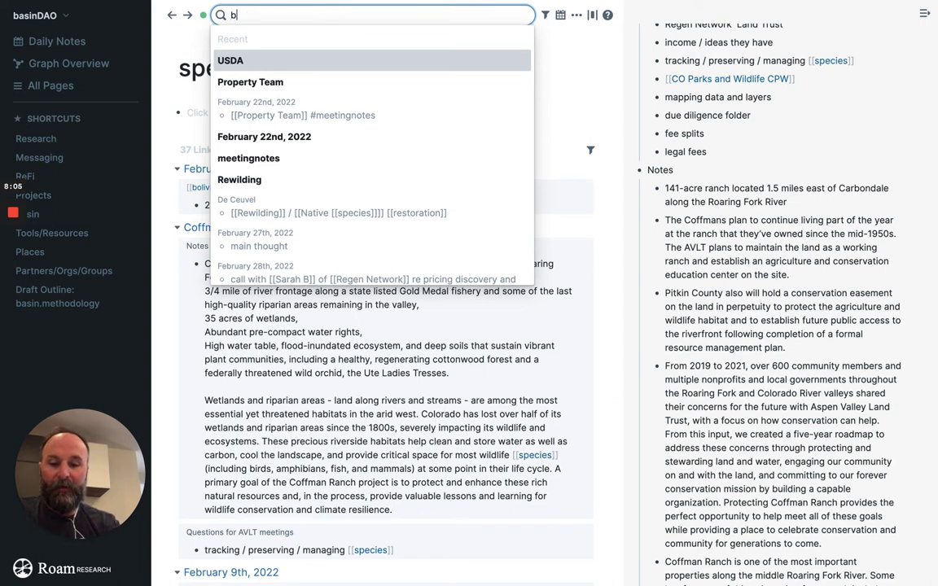
pyautogui.write('asin.m')
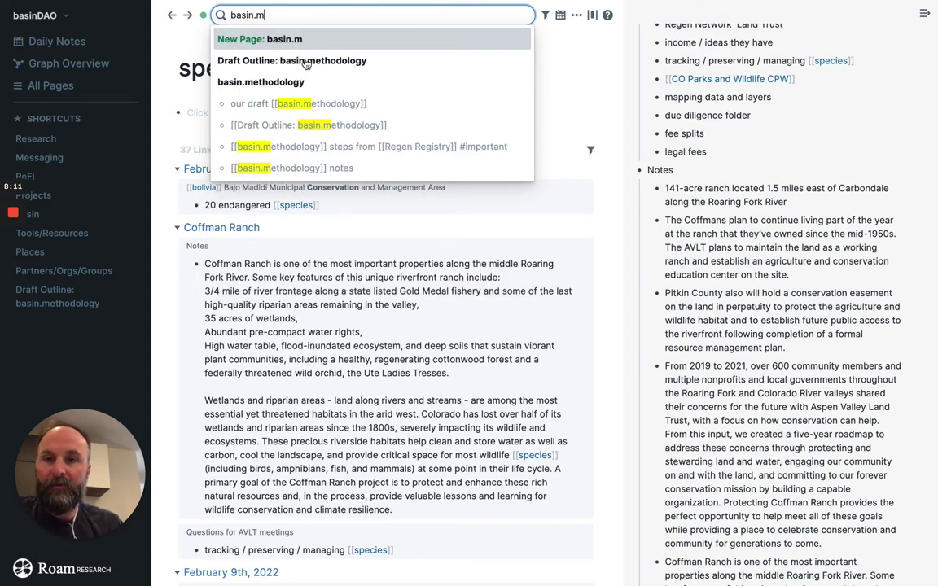
pyautogui.click(306, 62)
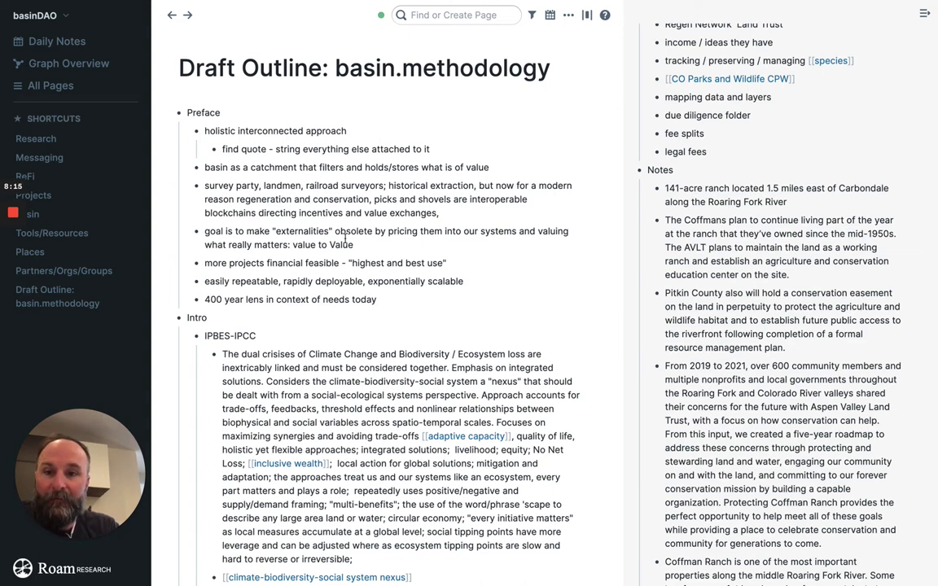
# Step: Turn "IPBES-IPCC" under the Intro bullet of the draft outline into a page link
pyautogui.scroll(-5, 235, 216)
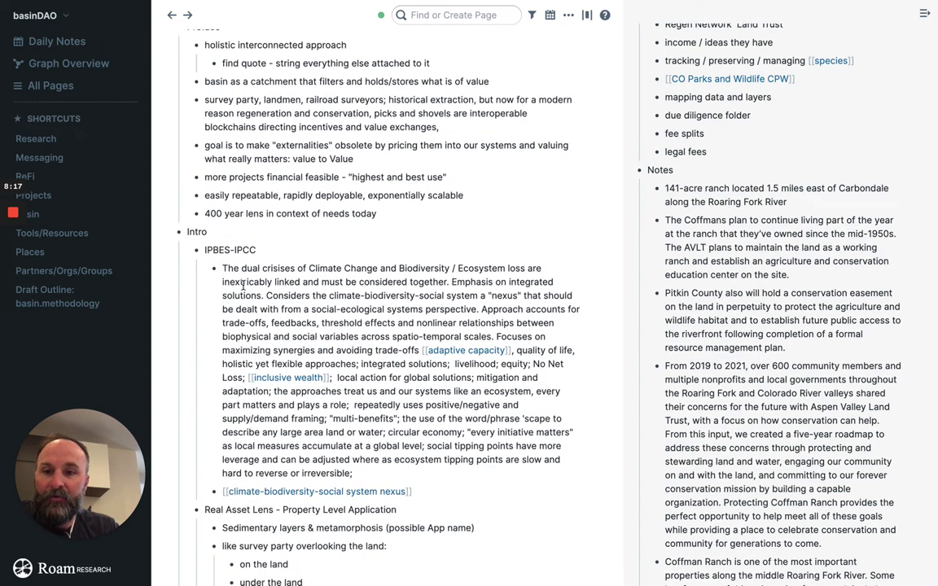
pyautogui.click(236, 161)
pyautogui.moveTo(236, 162); pyautogui.dragTo(256, 161)
pyautogui.write('[[')
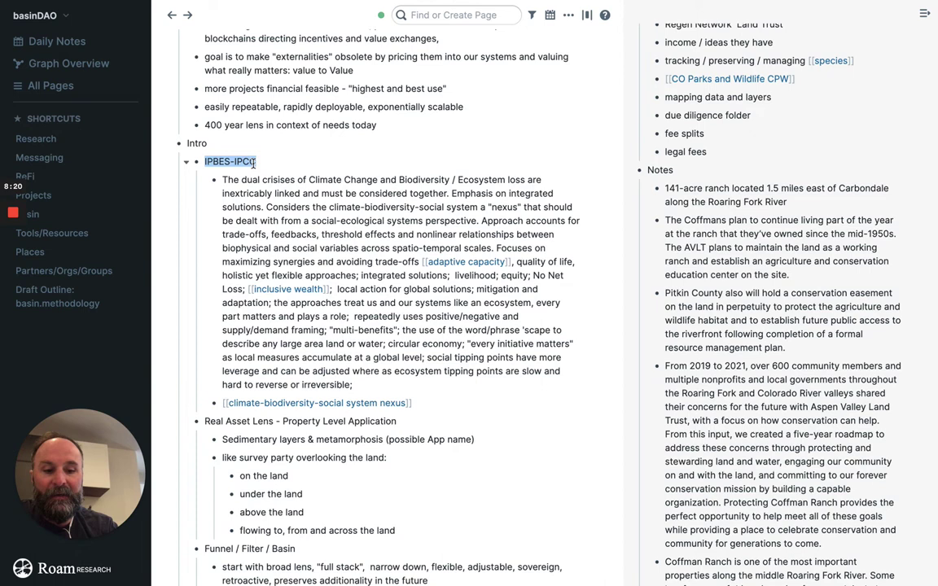
# Step: Turn "Biodiversity" in the first sentence of the paragraph under IPBES-IPCC into a page link
pyautogui.press('Escape')
pyautogui.doubleClick(430, 179)
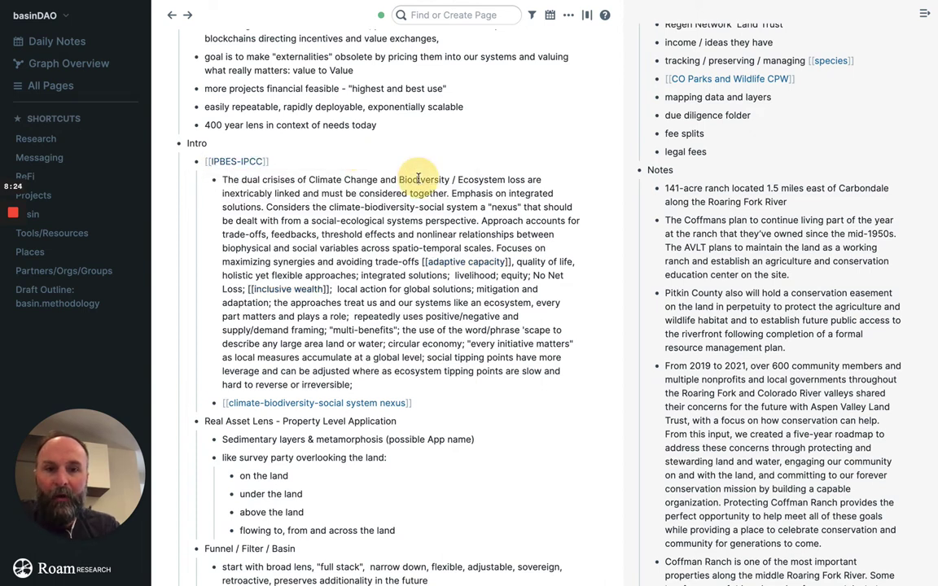
pyautogui.write('[[')
pyautogui.click(363, 213)
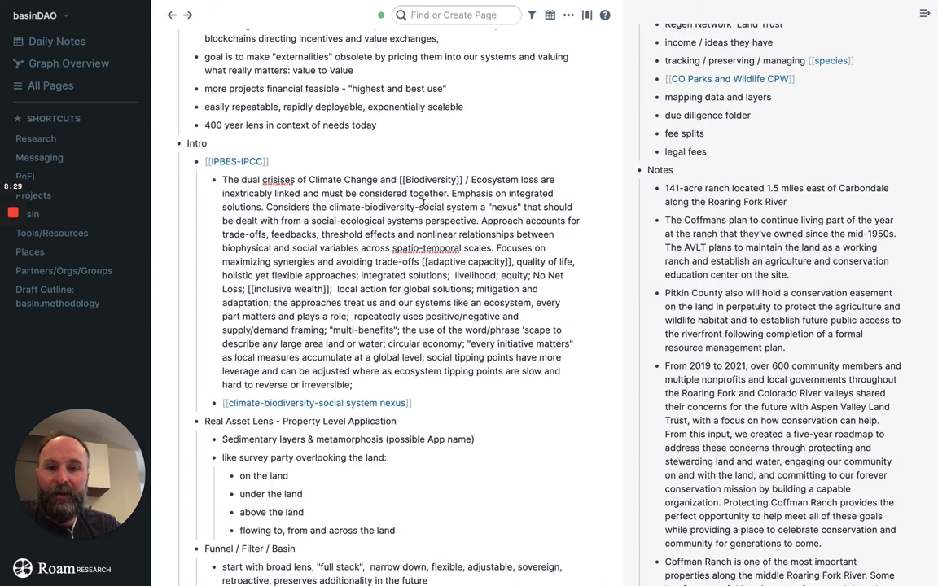
# Step: Close the Coffman Ranch page in the sidebar, open "inclusive wealth" there instead and start an empty bullet on it
pyautogui.scroll(15, 778, 150)
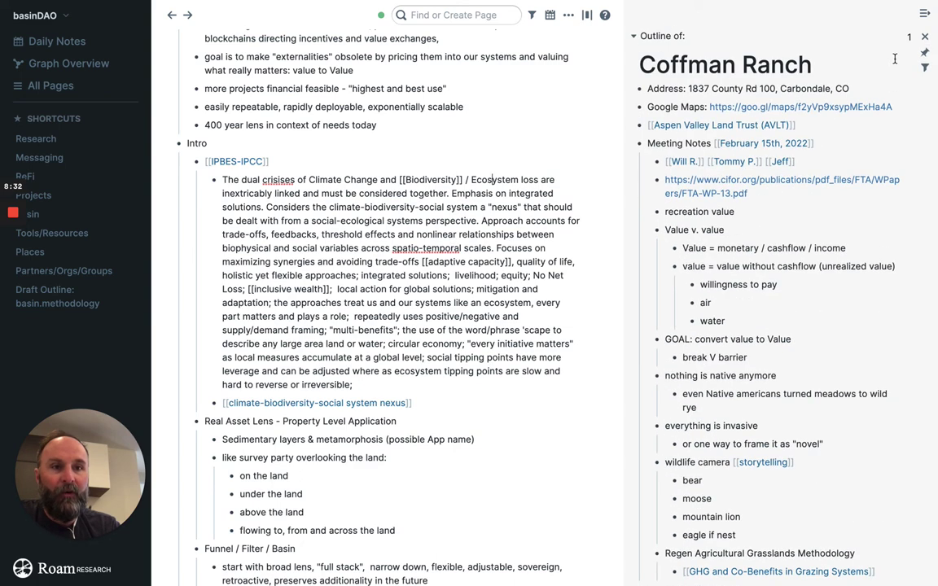
pyautogui.click(924, 35)
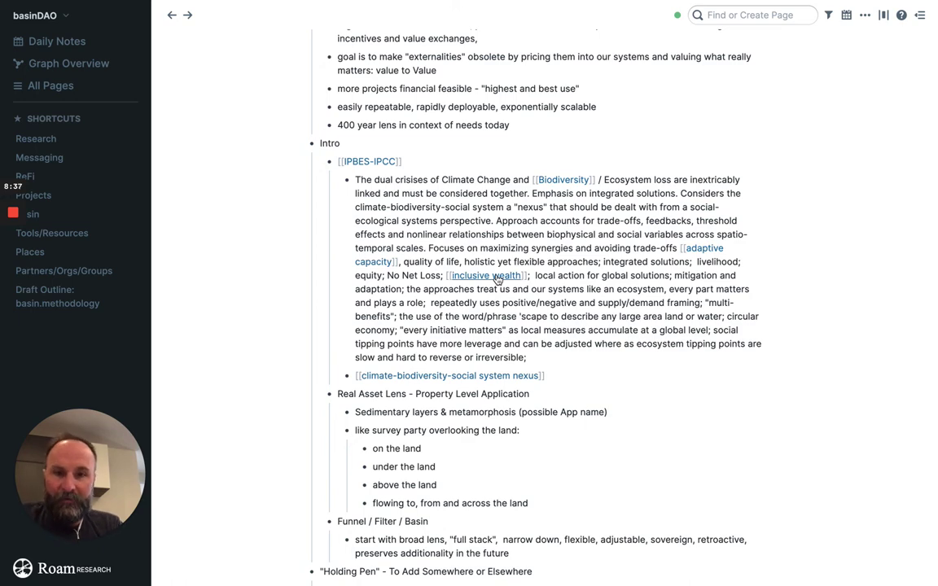
pyautogui.keyDown('shift'); pyautogui.click(497, 280); pyautogui.keyUp('shift')
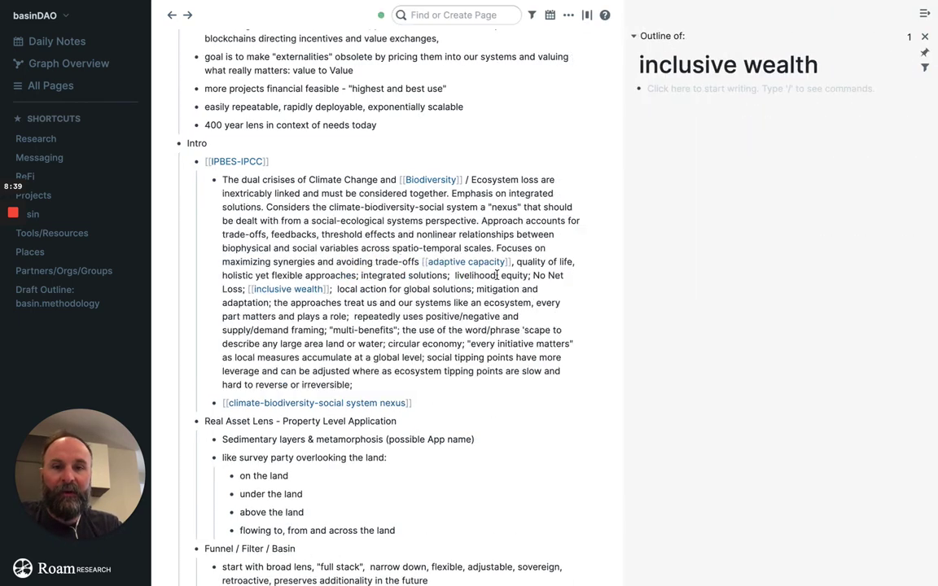
pyautogui.click(669, 88)
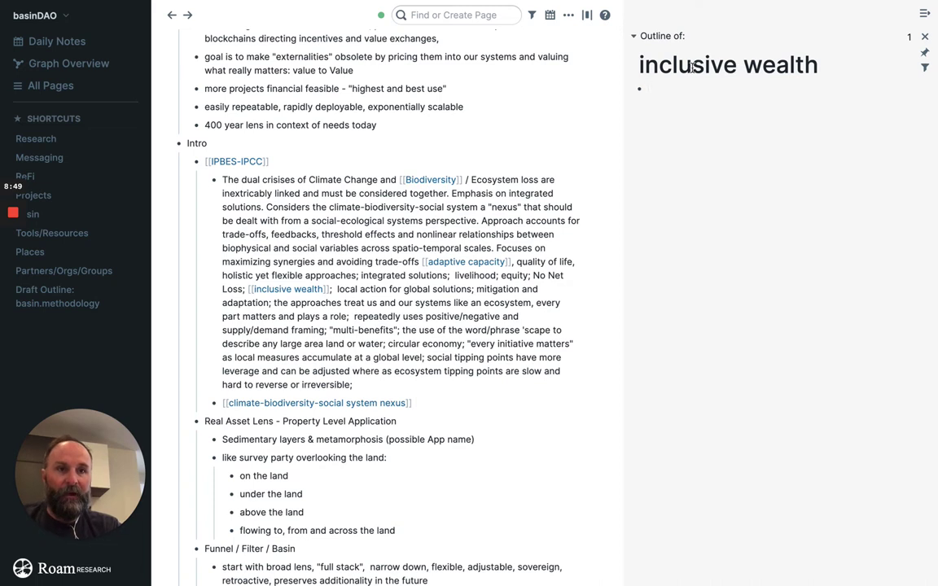
# Step: Add the linked pages "adaptive capacity" and "climate-biodiversity-social system nexus" from the draft outline to the sidebar
pyautogui.click(436, 206)
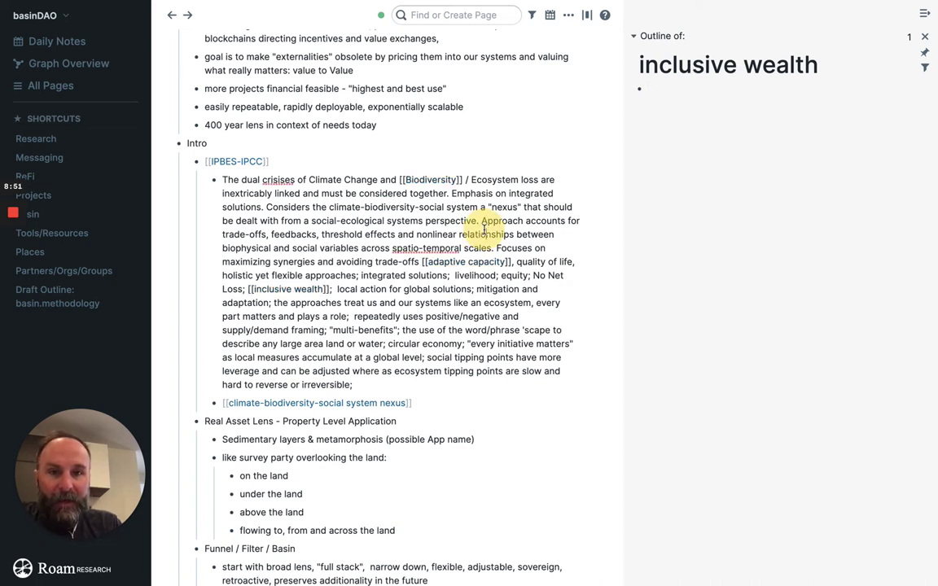
pyautogui.press('Escape')
pyautogui.keyDown('shift'); pyautogui.click(466, 261); pyautogui.keyUp('shift')
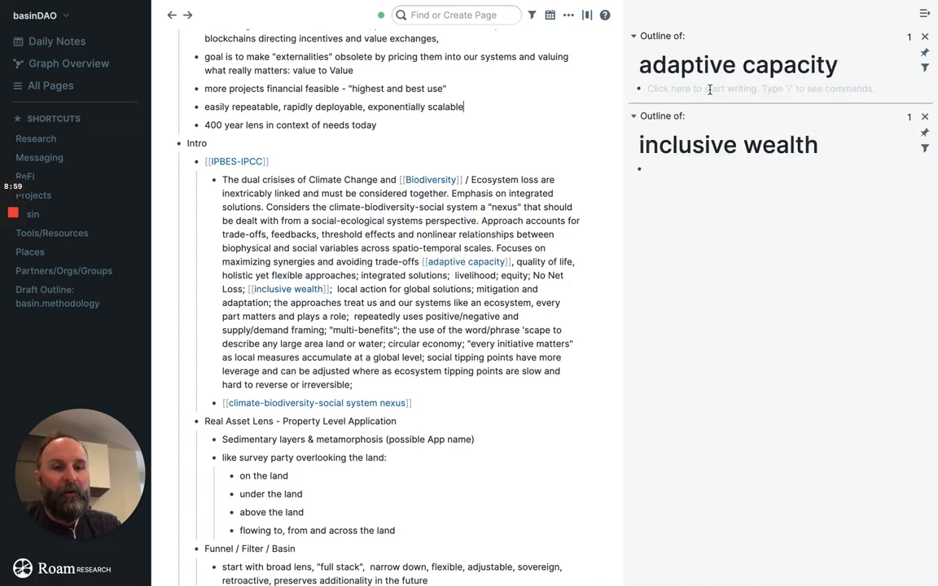
pyautogui.scroll(-1, 493, 370)
pyautogui.scroll(-2, 472, 371)
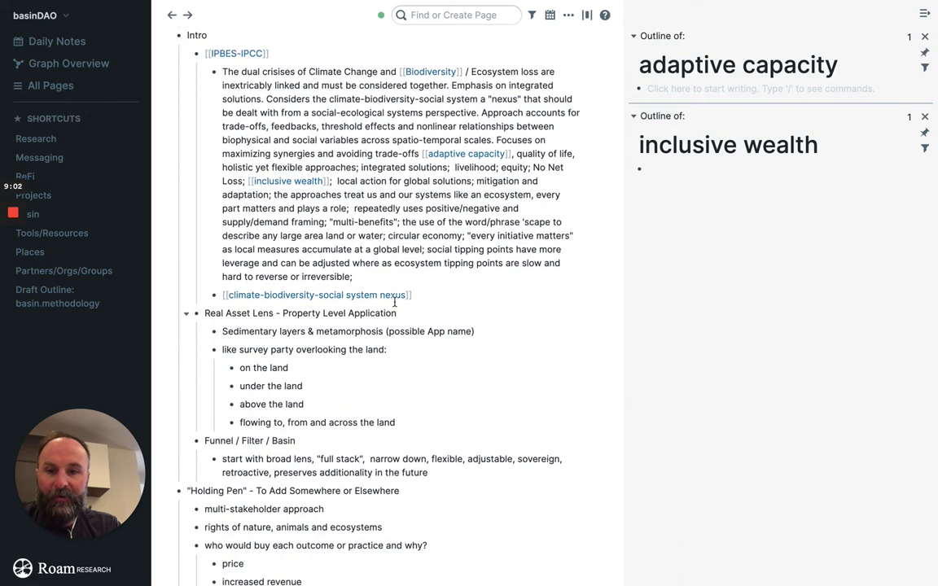
pyautogui.keyDown('shift'); pyautogui.click(366, 295); pyautogui.keyUp('shift')
# Step: On the "adaptive capacity" page, write a bullet with the author's page link followed by "added and needs to add from his personal Roam"
pyautogui.click(735, 198)
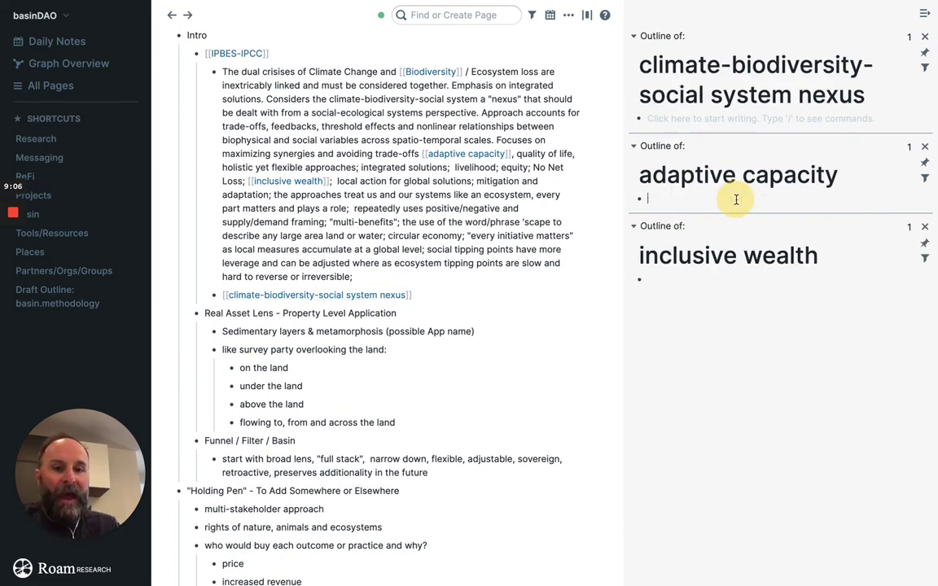
pyautogui.write('[[TMO')
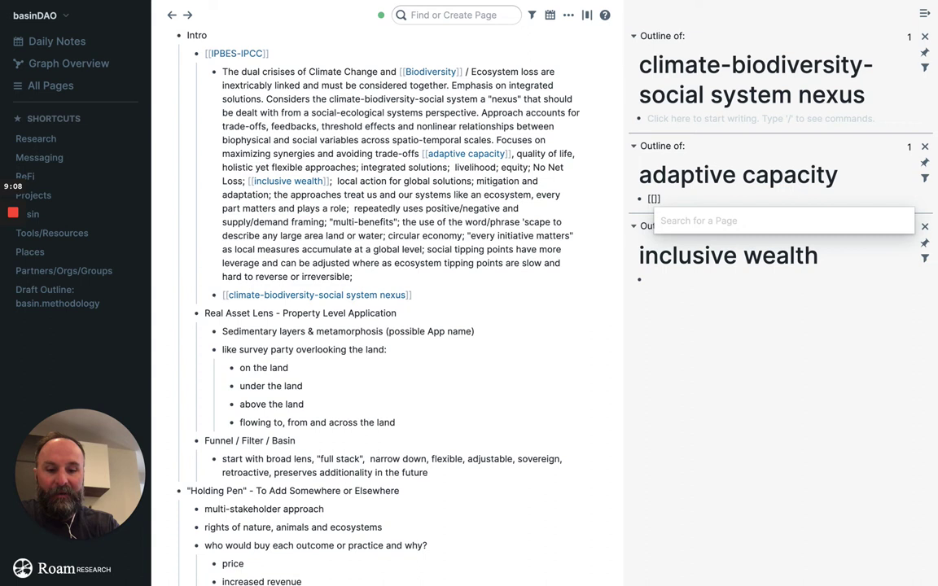
pyautogui.press('Return')
pyautogui.write('added and ne')
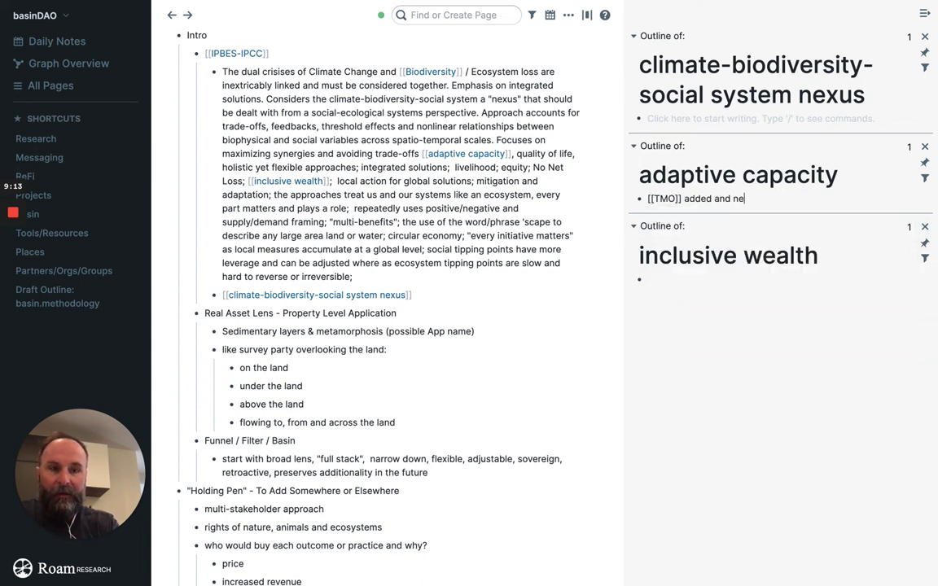
pyautogui.write('eds to add from his ')
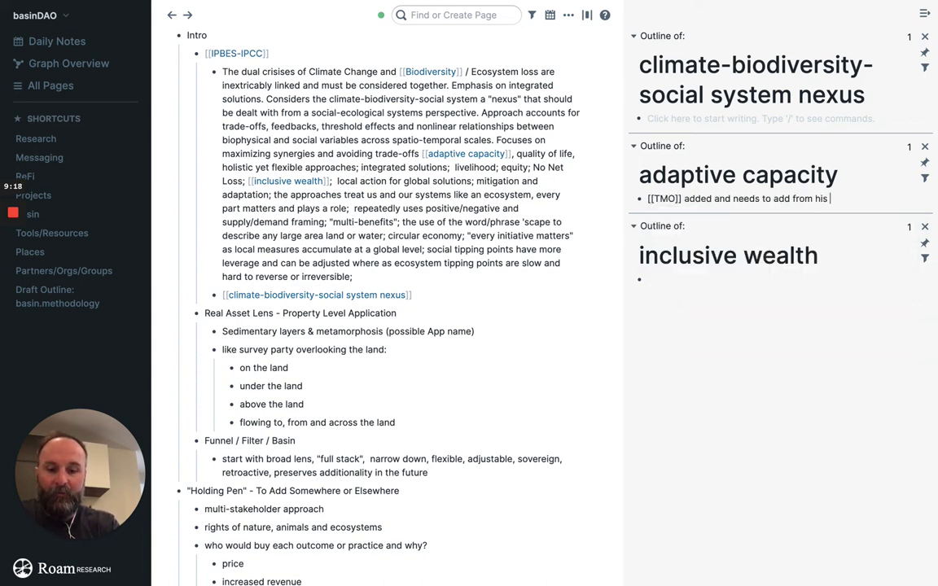
pyautogui.write('peerson')
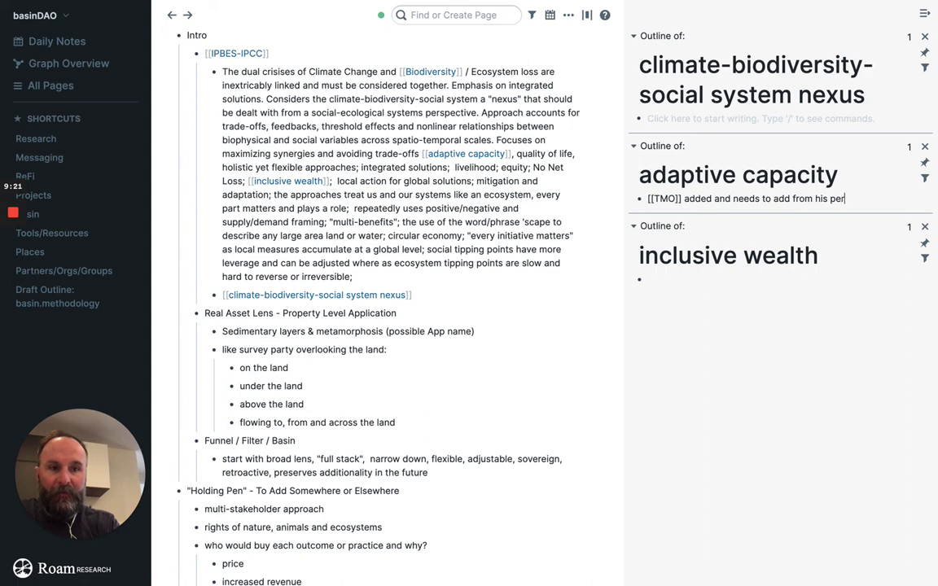
pyautogui.write('sonal Roam')
pyautogui.press('Return')
# Step: Turn "Carbon" under "On, Above, Below, Across" in The "Full Stack" into a page link and open that page in the sidebar
pyautogui.scroll(-8, 456, 293)
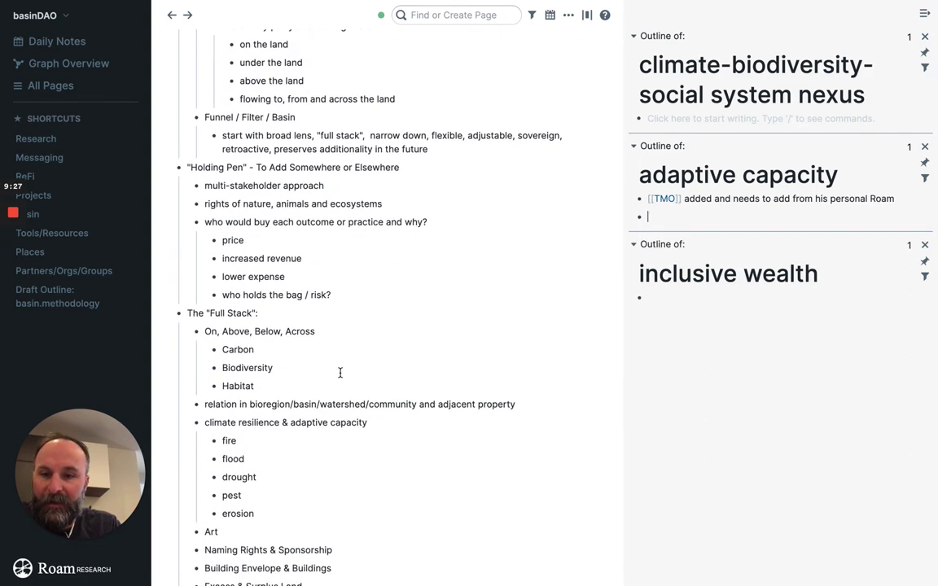
pyautogui.scroll(-3, 340, 372)
pyautogui.doubleClick(249, 233)
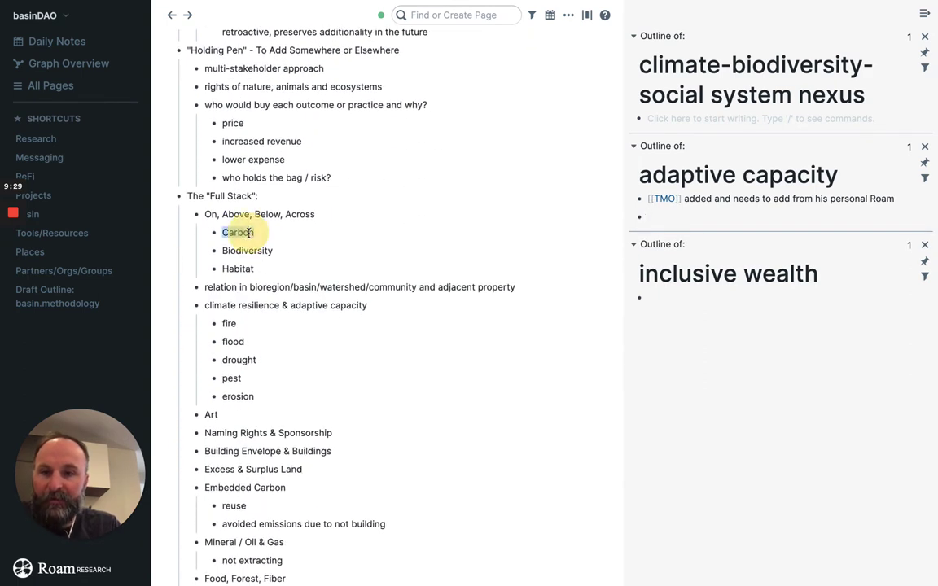
pyautogui.write('[[')
pyautogui.press('Escape')
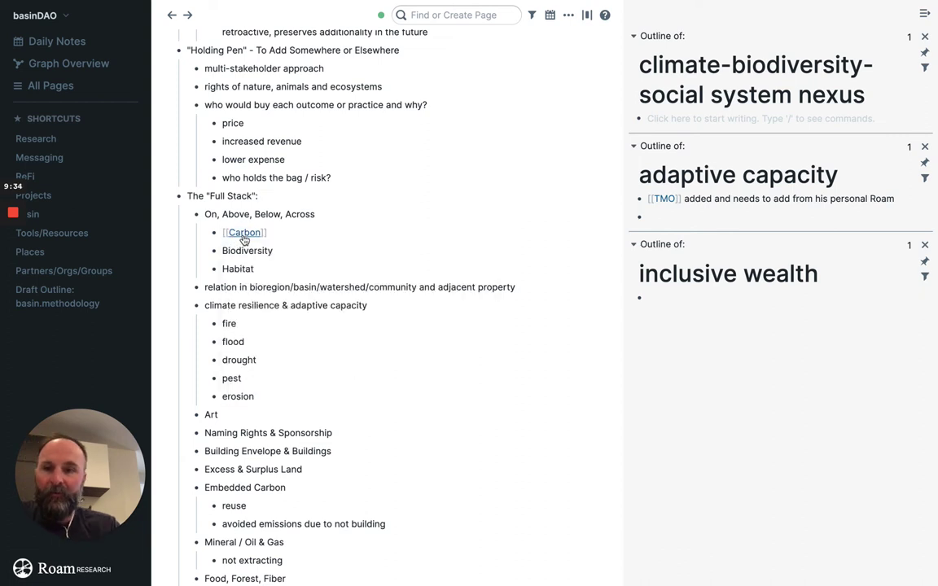
pyautogui.keyDown('shift'); pyautogui.click(244, 232); pyautogui.keyUp('shift')
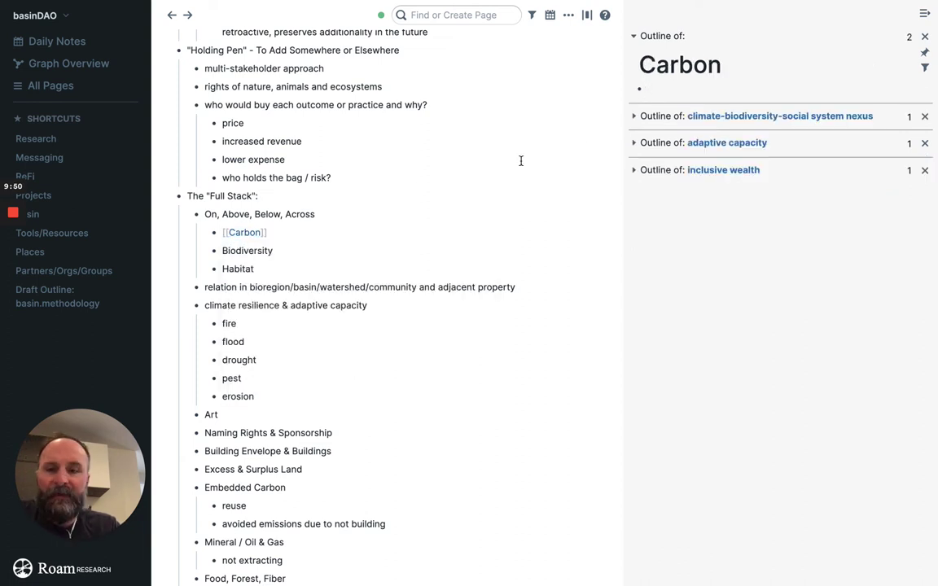
# Step: Open the Carbon page in the main view and link all of its unlinked references at once
pyautogui.click(246, 234)
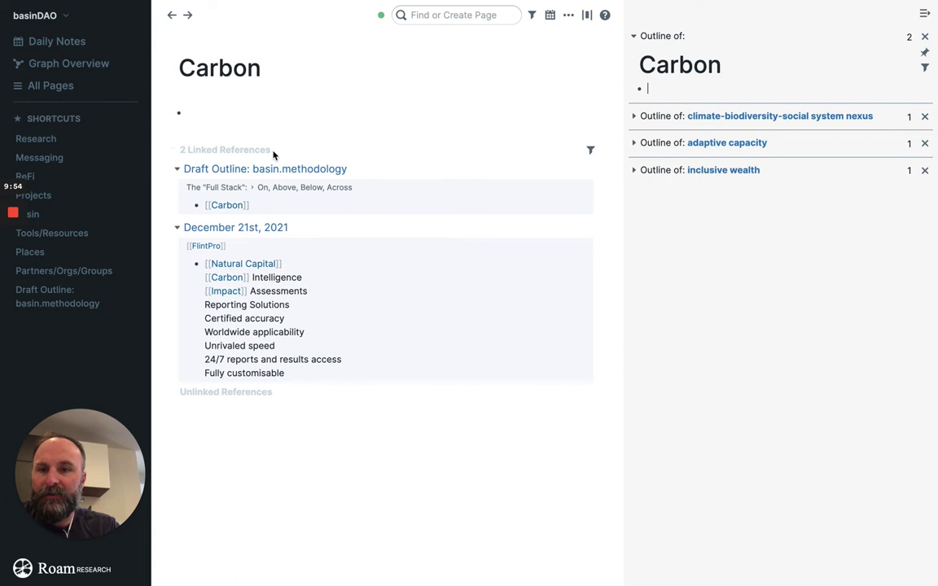
pyautogui.click(174, 394)
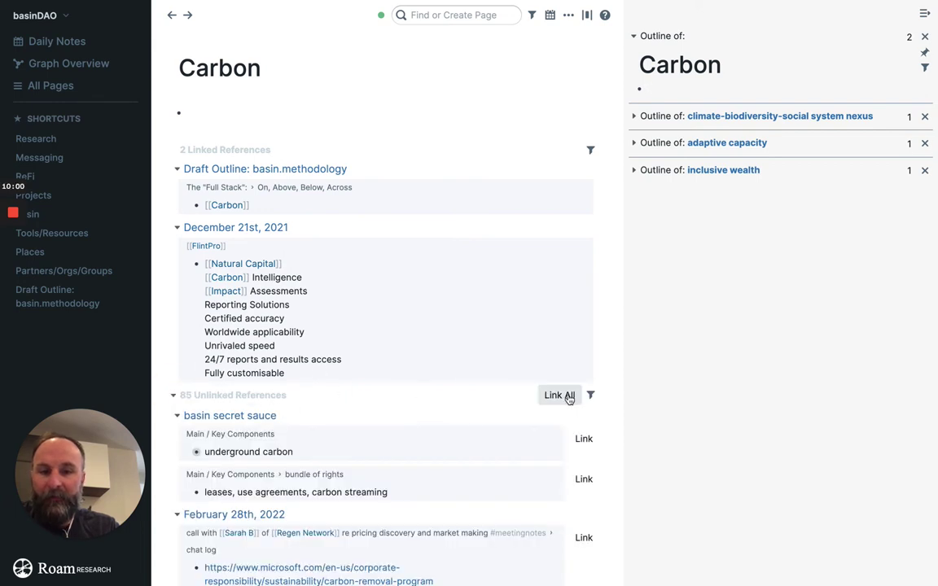
pyautogui.click(560, 395)
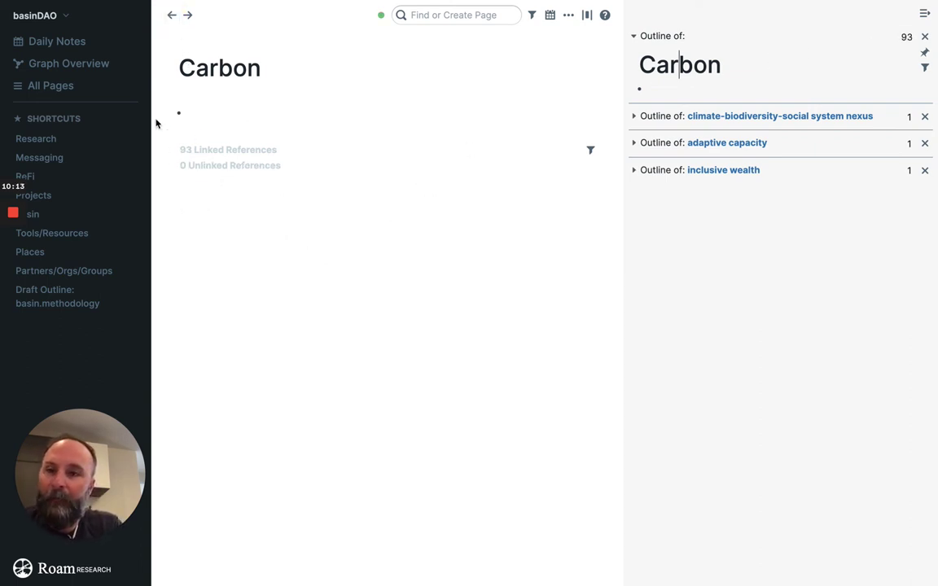
# Step: Search for "africa" and open it as a page
pyautogui.click(464, 15)
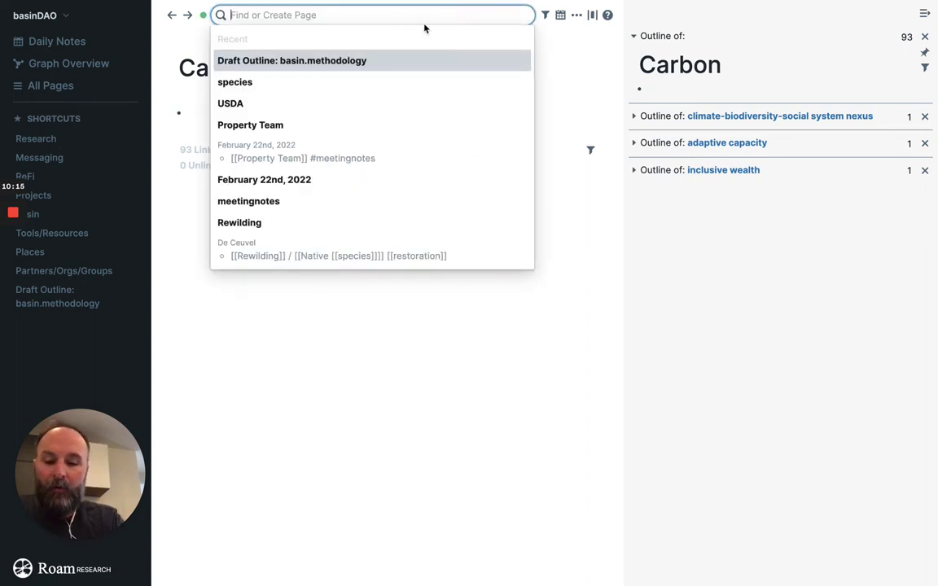
pyautogui.write('afr')
pyautogui.write('ica')
pyautogui.press('Return')
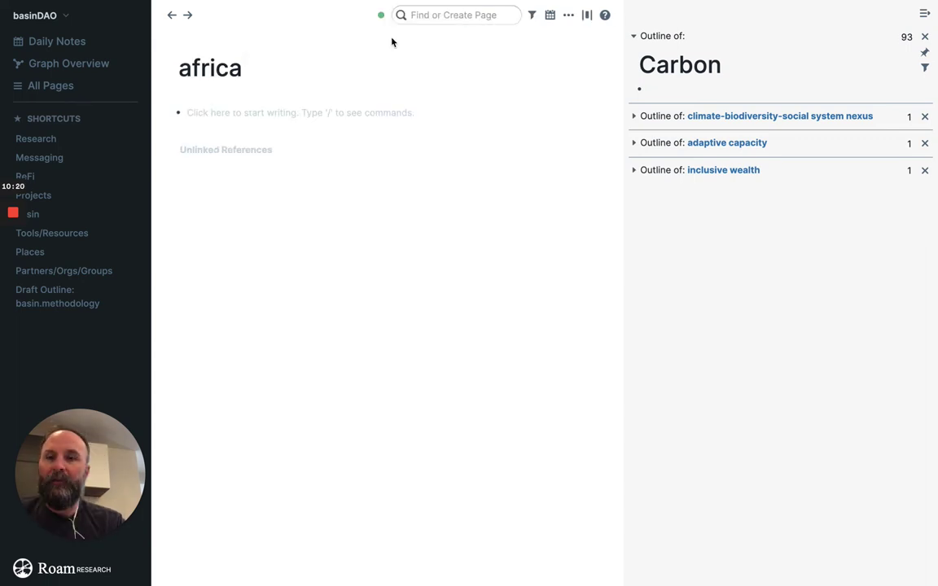
# Step: Expand the unlinked references of the "africa" page, look through them and link them all at once
pyautogui.click(180, 148)
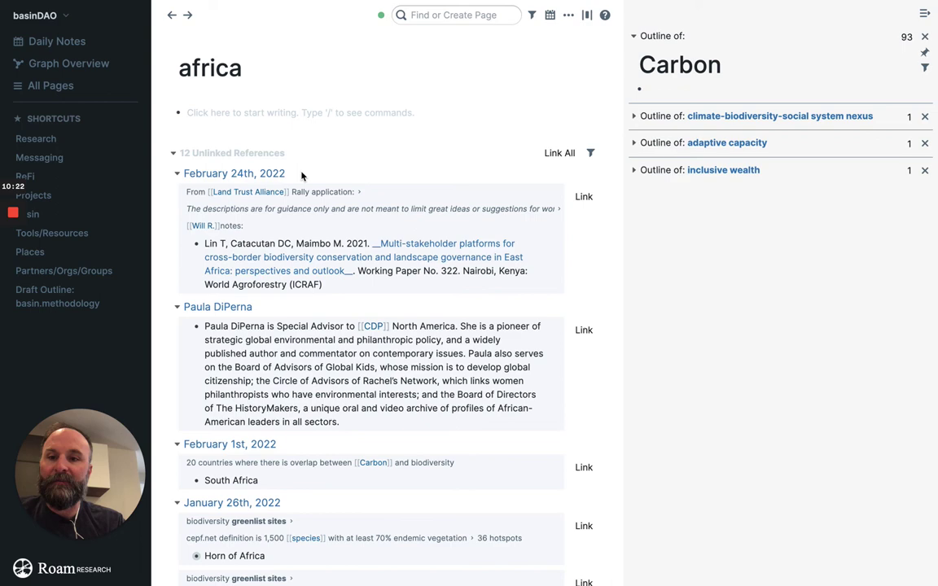
pyautogui.scroll(-2, 343, 325)
pyautogui.scroll(-10, 343, 334)
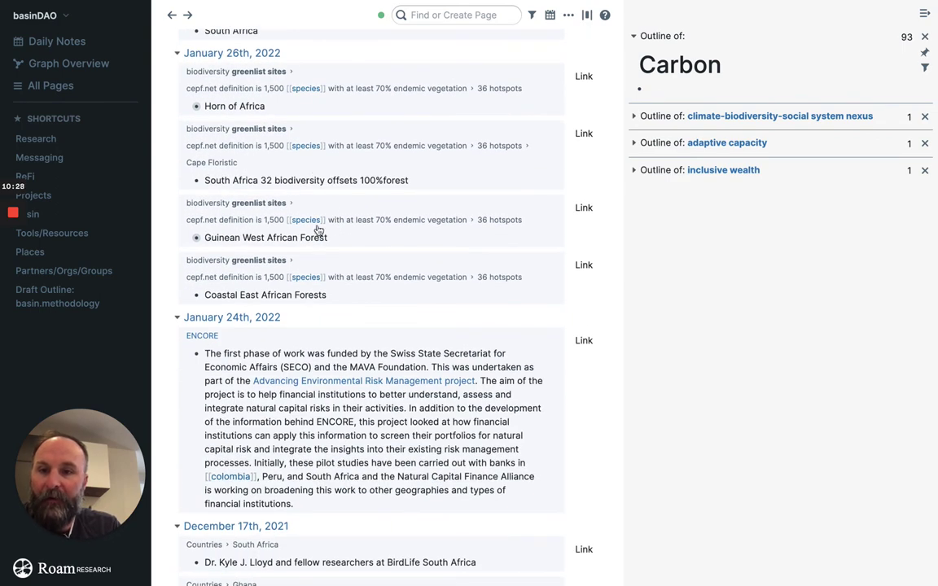
pyautogui.scroll(-5, 305, 243)
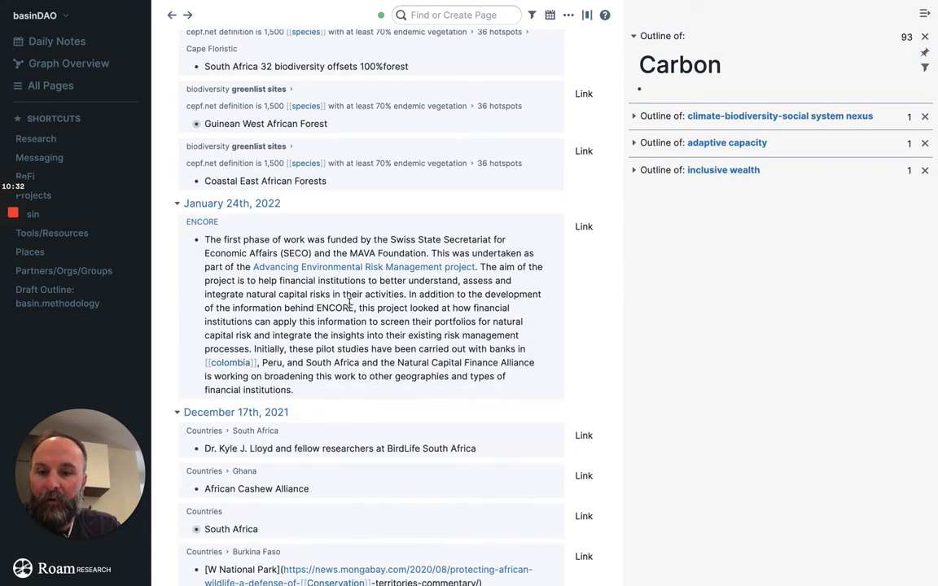
pyautogui.scroll(16, 310, 342)
pyautogui.click(558, 149)
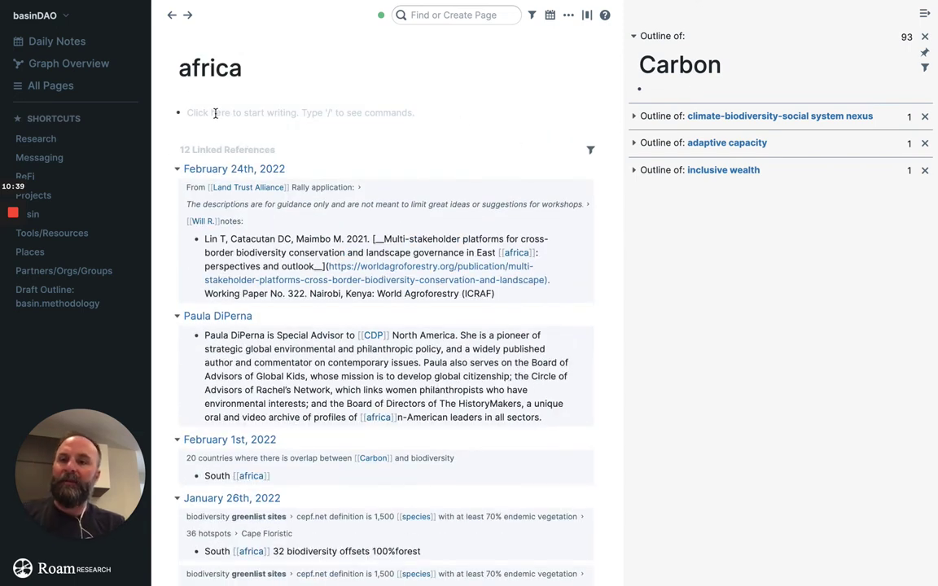
# Step: Open the daily notes in the main view and close the Carbon page in the sidebar
pyautogui.click(57, 41)
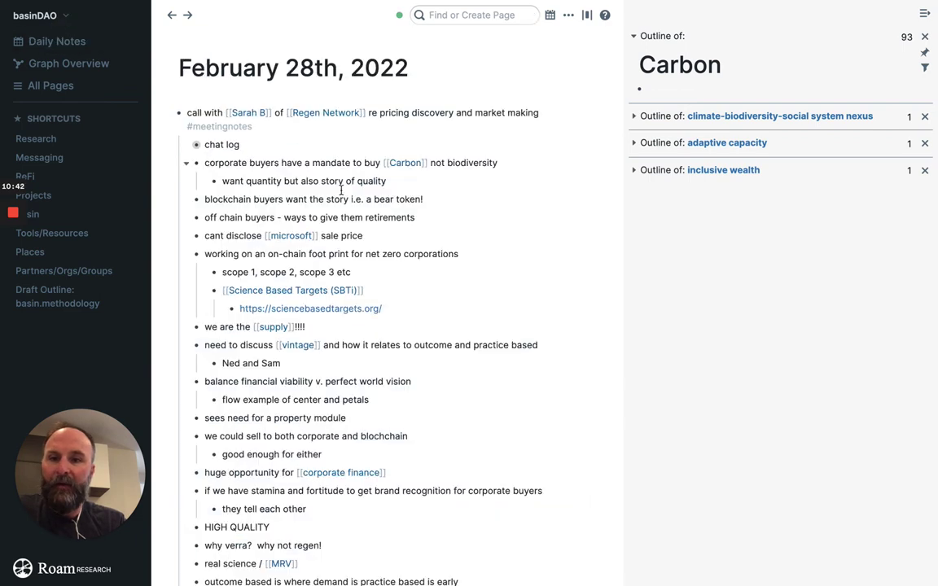
pyautogui.scroll(-3, 341, 190)
pyautogui.scroll(3, 289, 425)
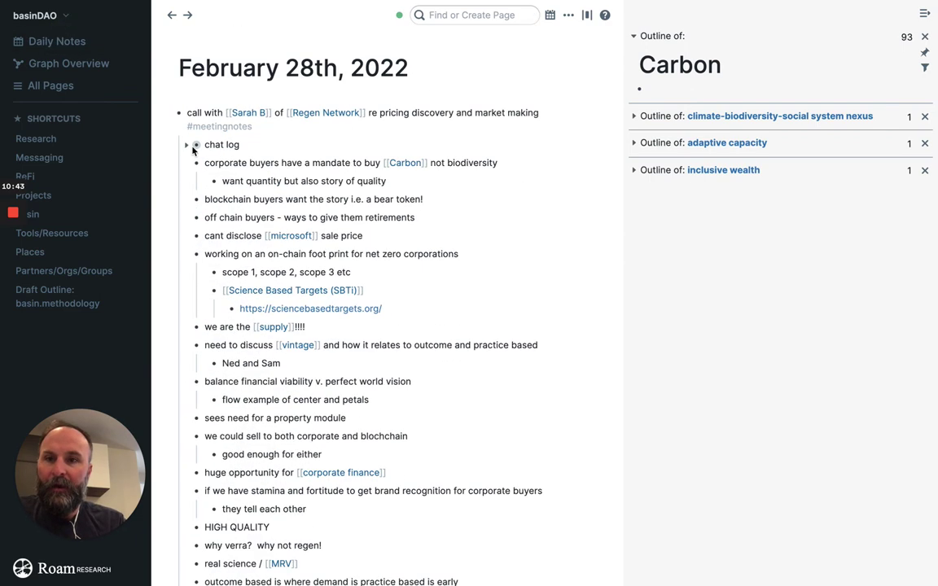
pyautogui.click(925, 39)
# Step: Append "with" and the author's page link to the "twitter DM" bullet at the end of the February 28th, 2022 notes
pyautogui.scroll(-6, 316, 350)
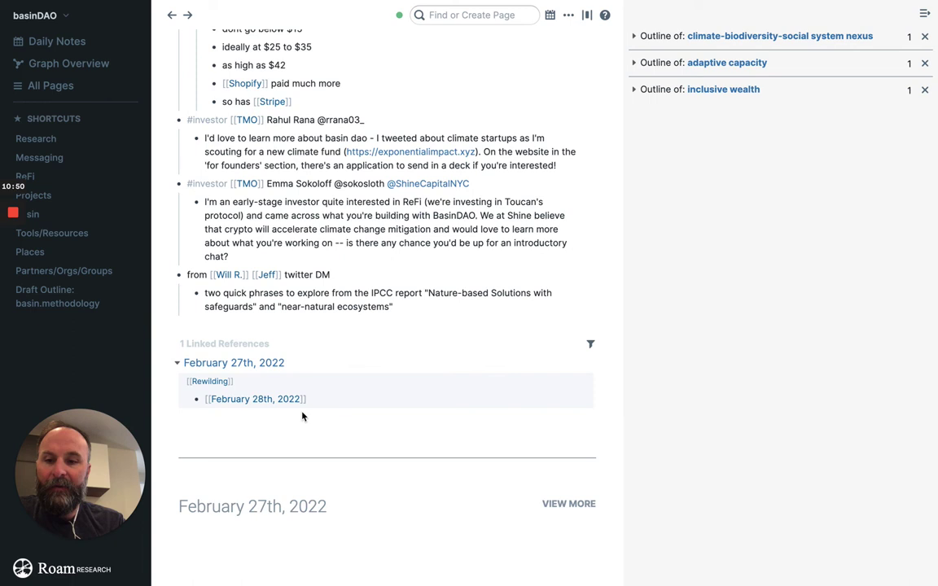
pyautogui.click(345, 274)
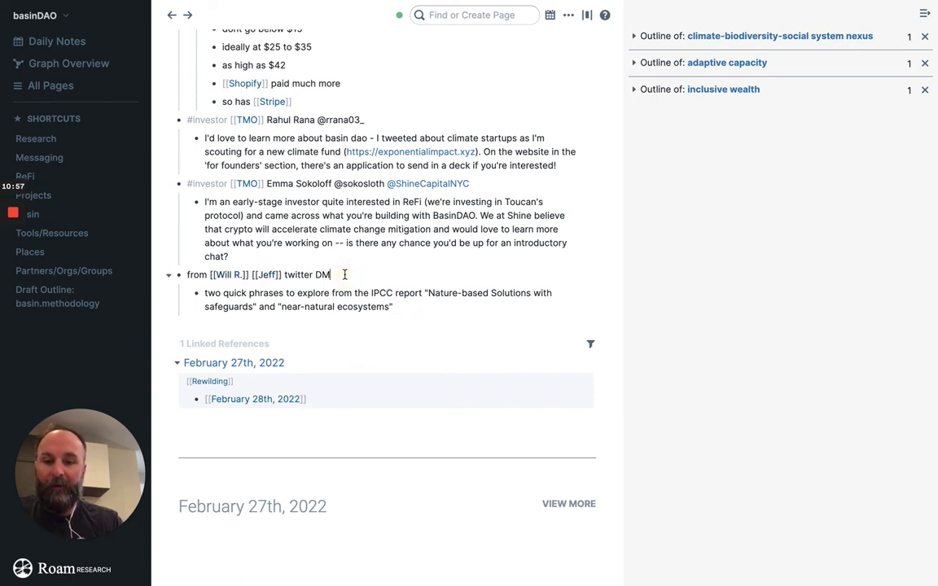
pyautogui.write('with [[TMO')
pyautogui.press('Return')
pyautogui.click(387, 215)
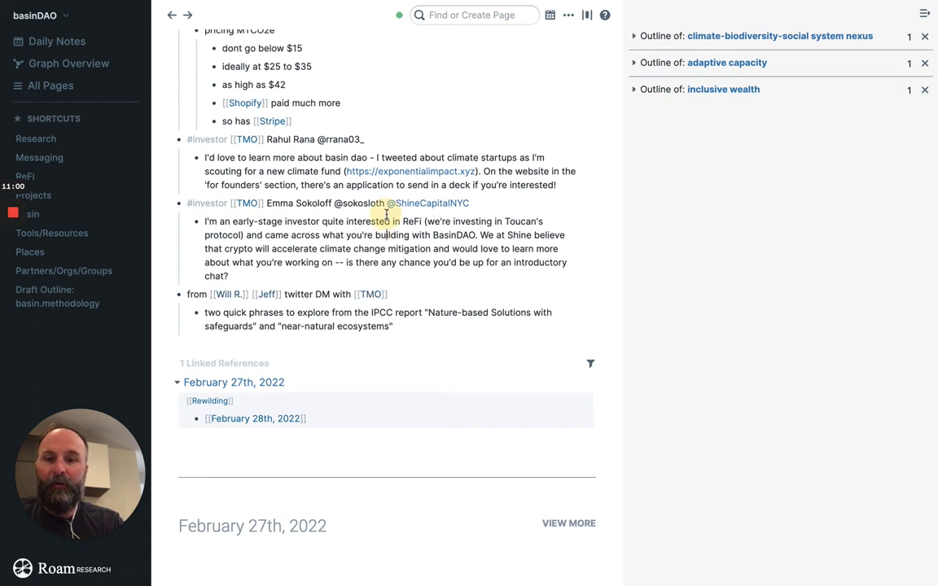
pyautogui.press('Down')
pyautogui.press('Down')
pyautogui.press('Down')
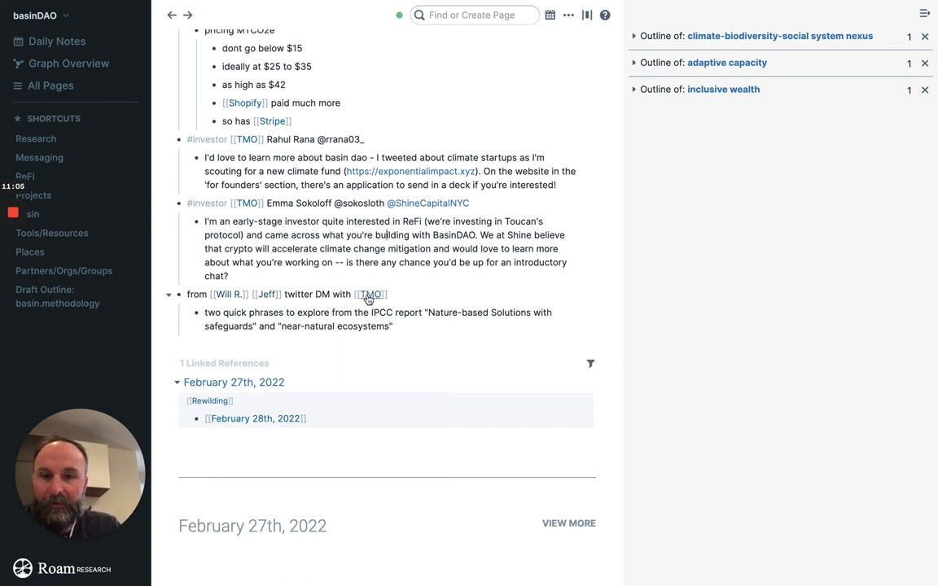
# Step: Open the author's page from the "twitter DM" bullet and look through its linked references
pyautogui.click(368, 298)
pyautogui.scroll(-6, 352, 289)
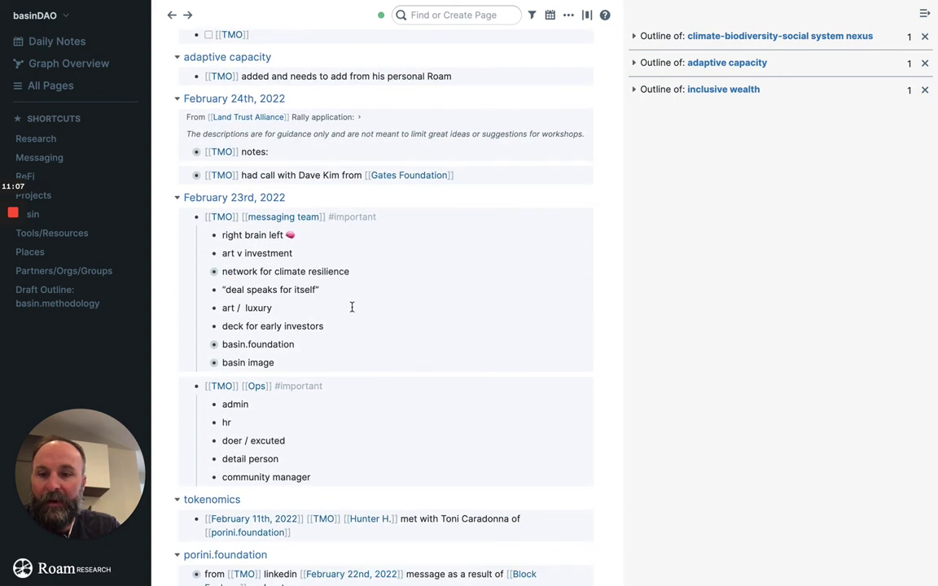
pyautogui.scroll(-10, 351, 307)
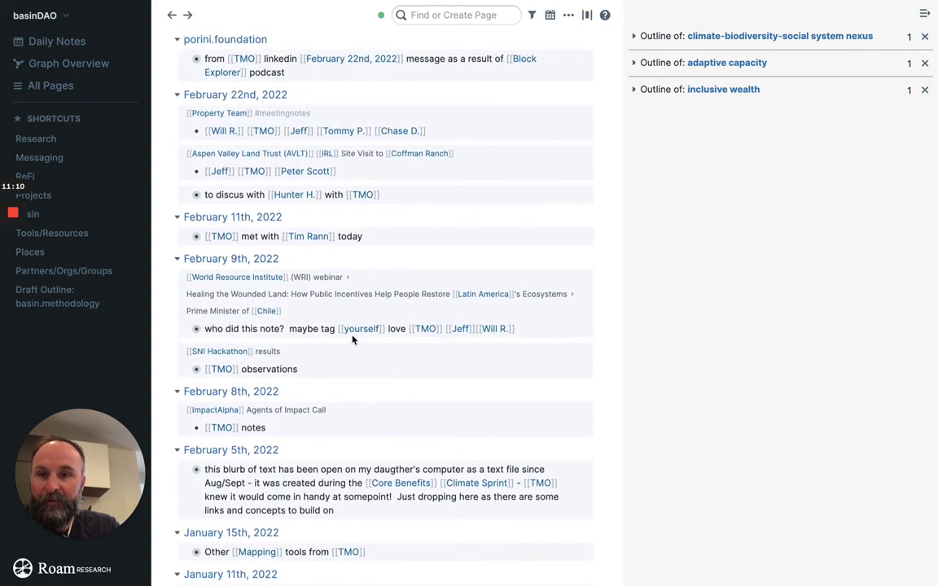
pyautogui.scroll(4, 326, 293)
# Step: Open a teammate's page from the linked references, review the mentions listed there and return to the daily notes
pyautogui.click(299, 287)
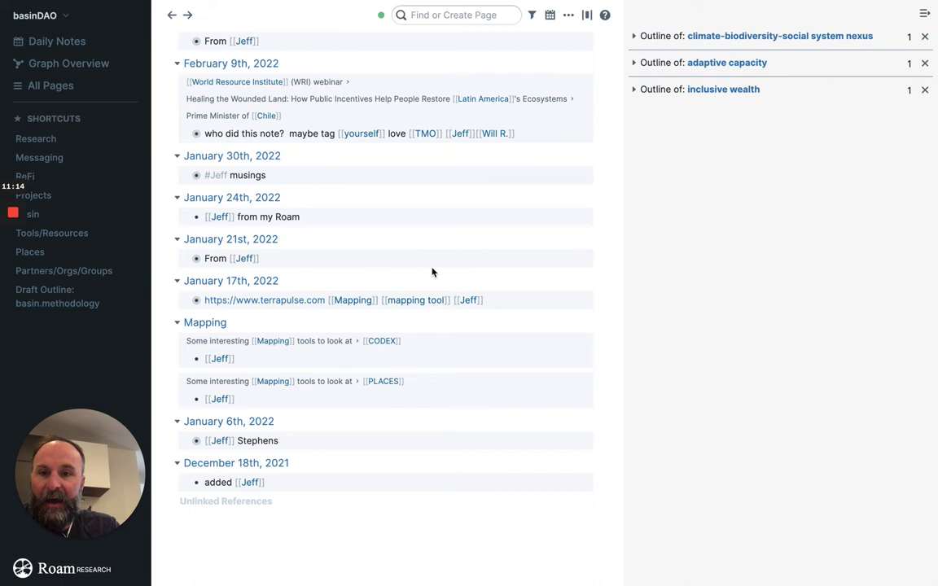
pyautogui.scroll(8, 421, 231)
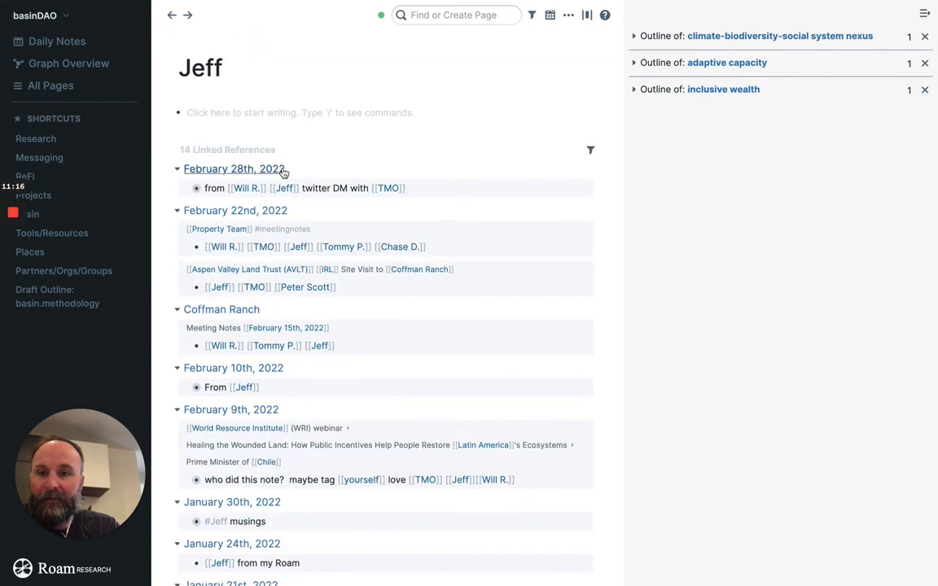
pyautogui.moveTo(15, 215)
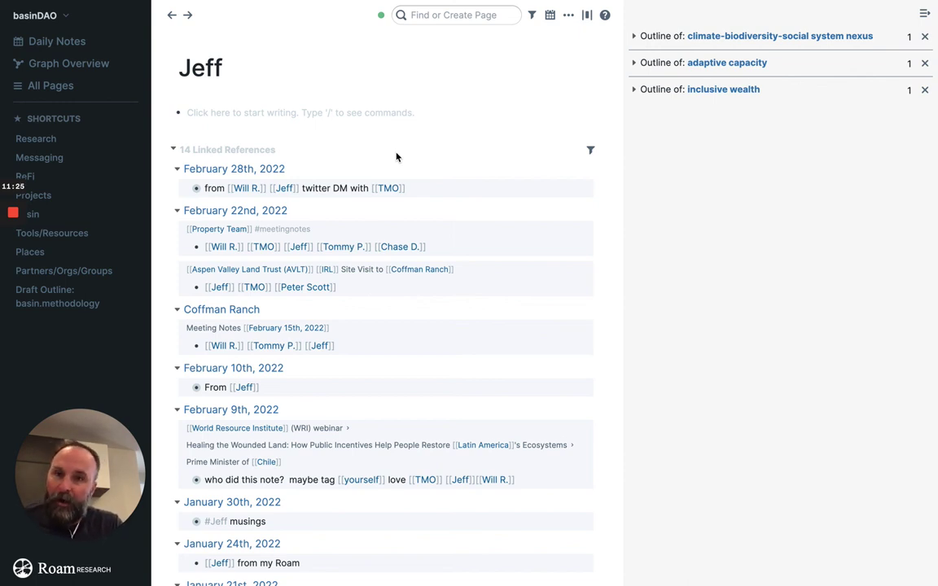
pyautogui.click(73, 44)
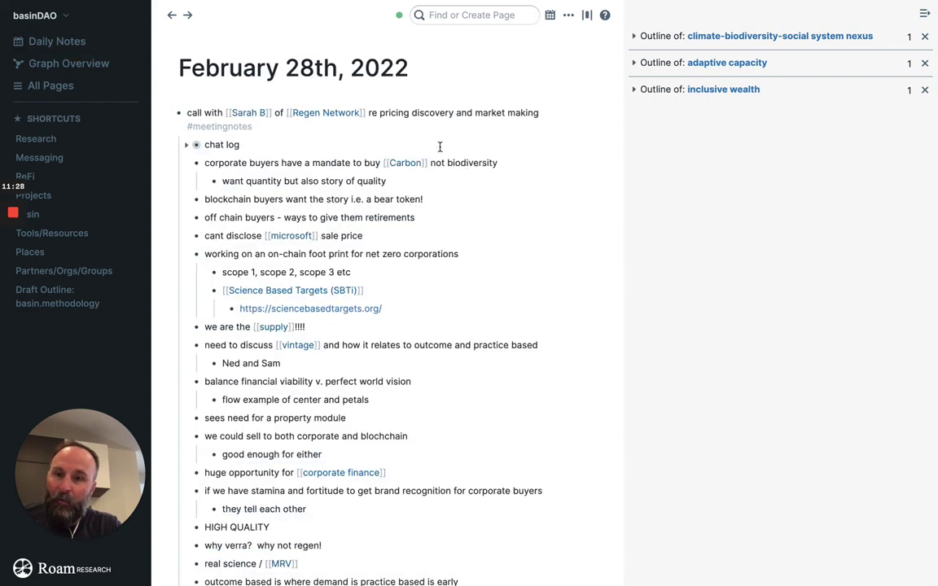